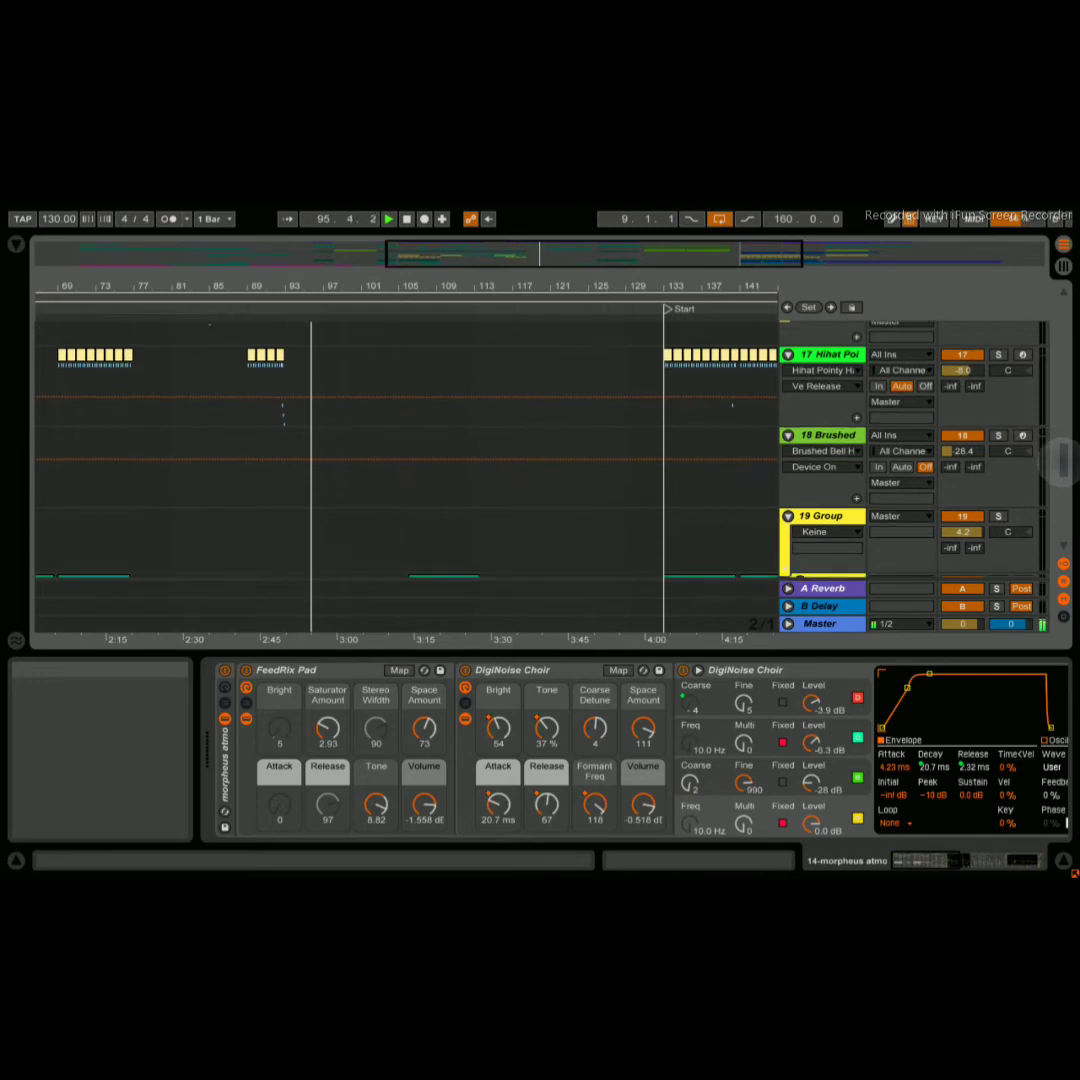
# - Look through the arrangement's tracks during playback, from the Kick and Bass tracks to the calling pad and 16th Angel tracks
pyautogui.scroll(-3, 400, 450)
pyautogui.scroll(-5, 400, 450)
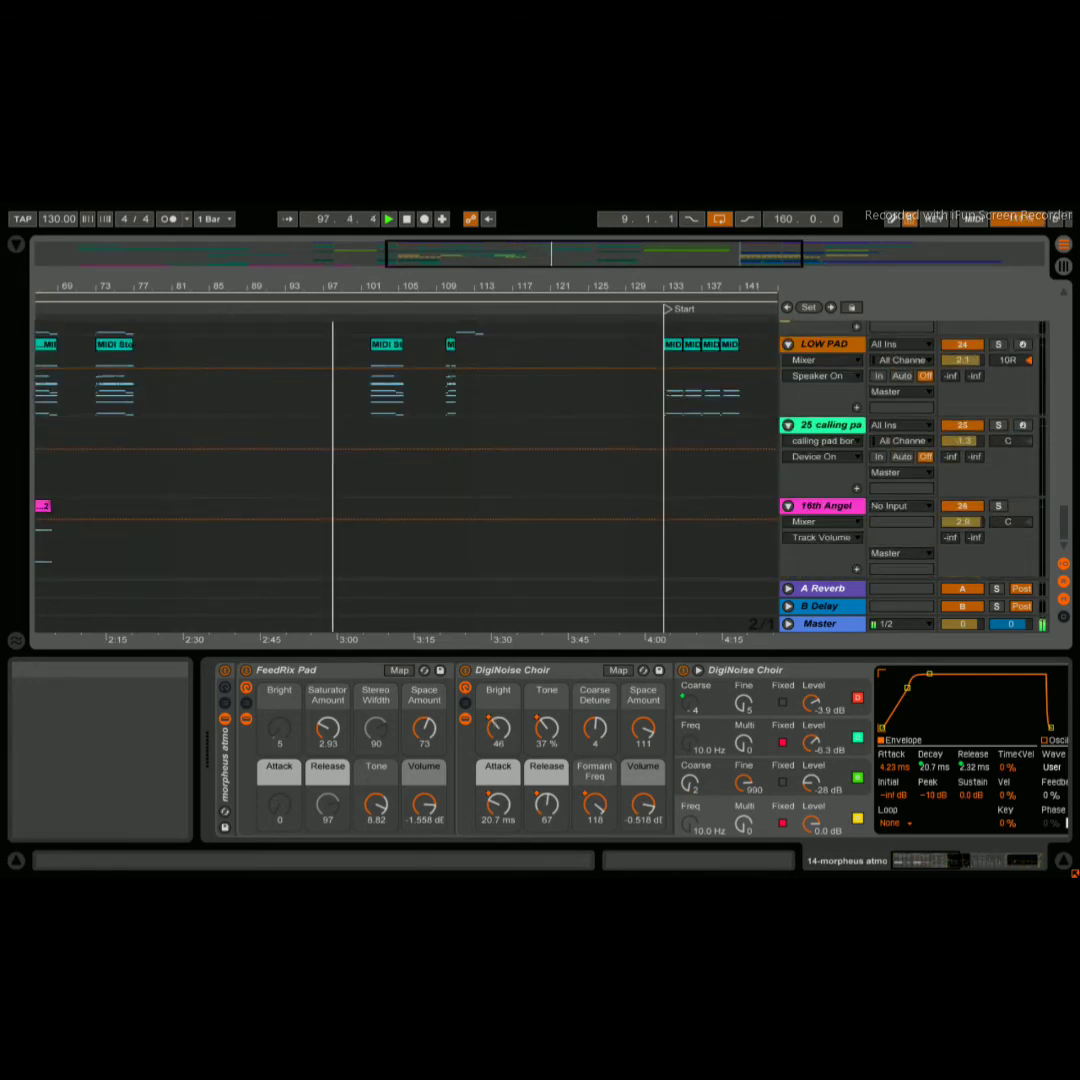
pyautogui.scroll(2, 400, 450)
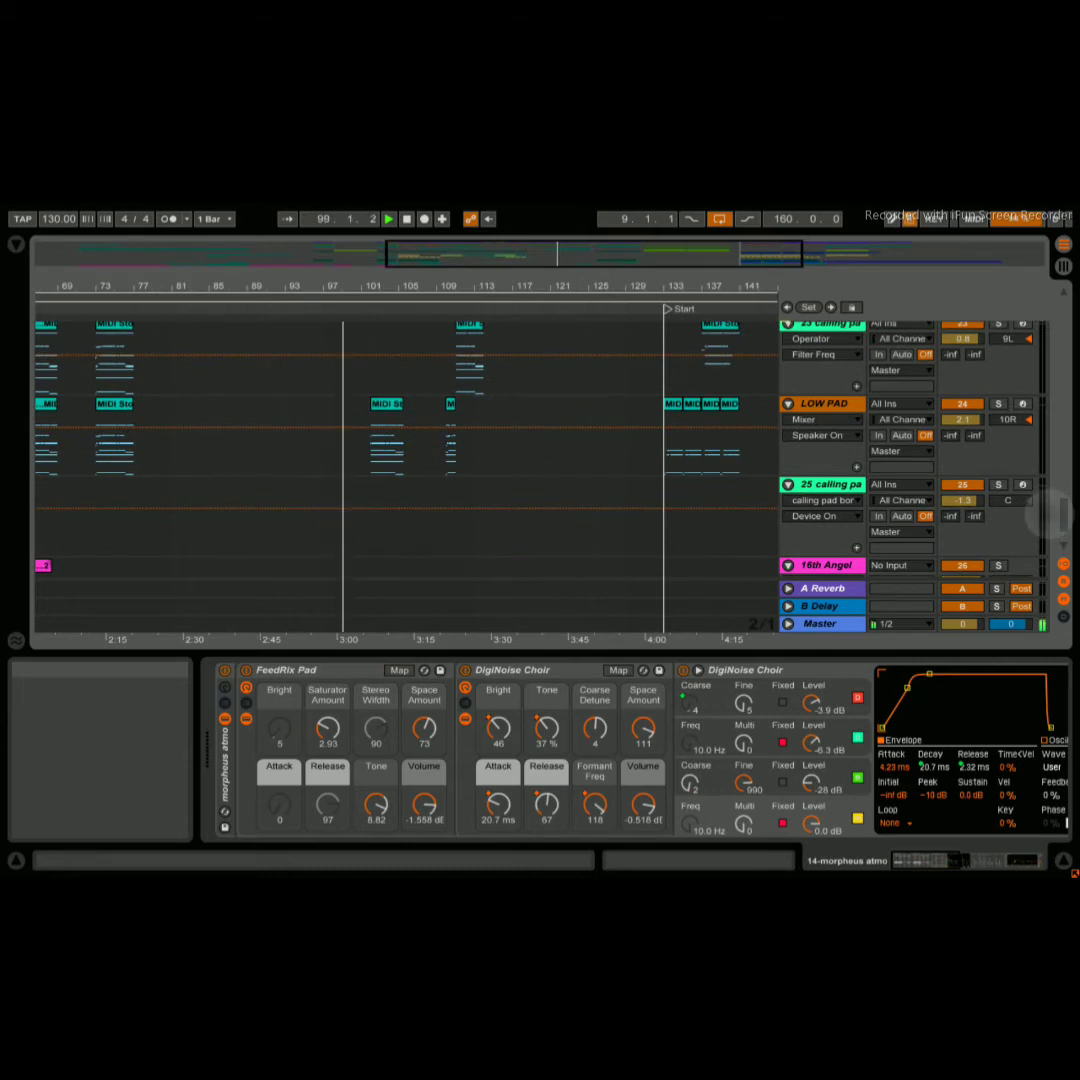
pyautogui.scroll(2, 400, 450)
pyautogui.scroll(6, 400, 450)
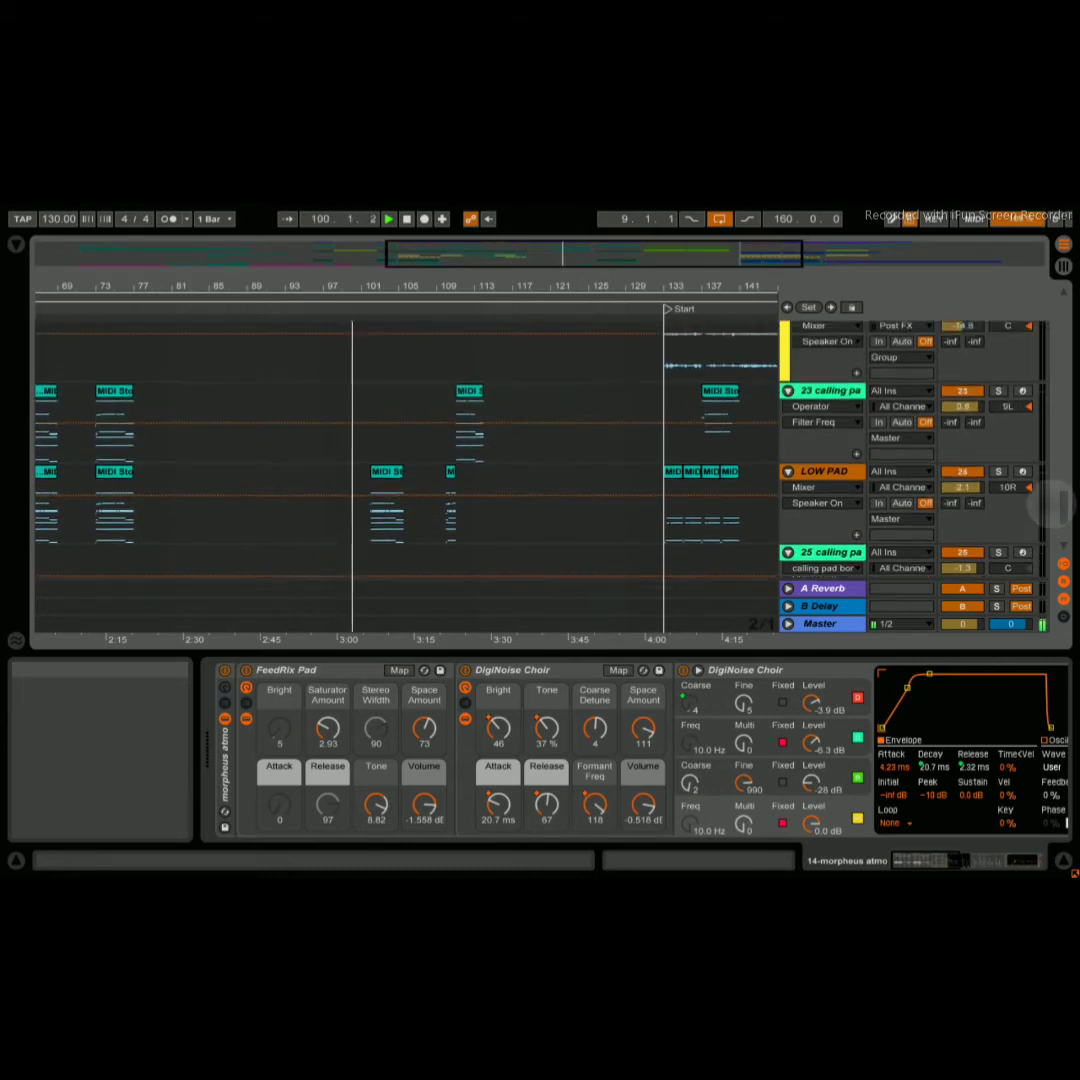
pyautogui.scroll(8, 400, 450)
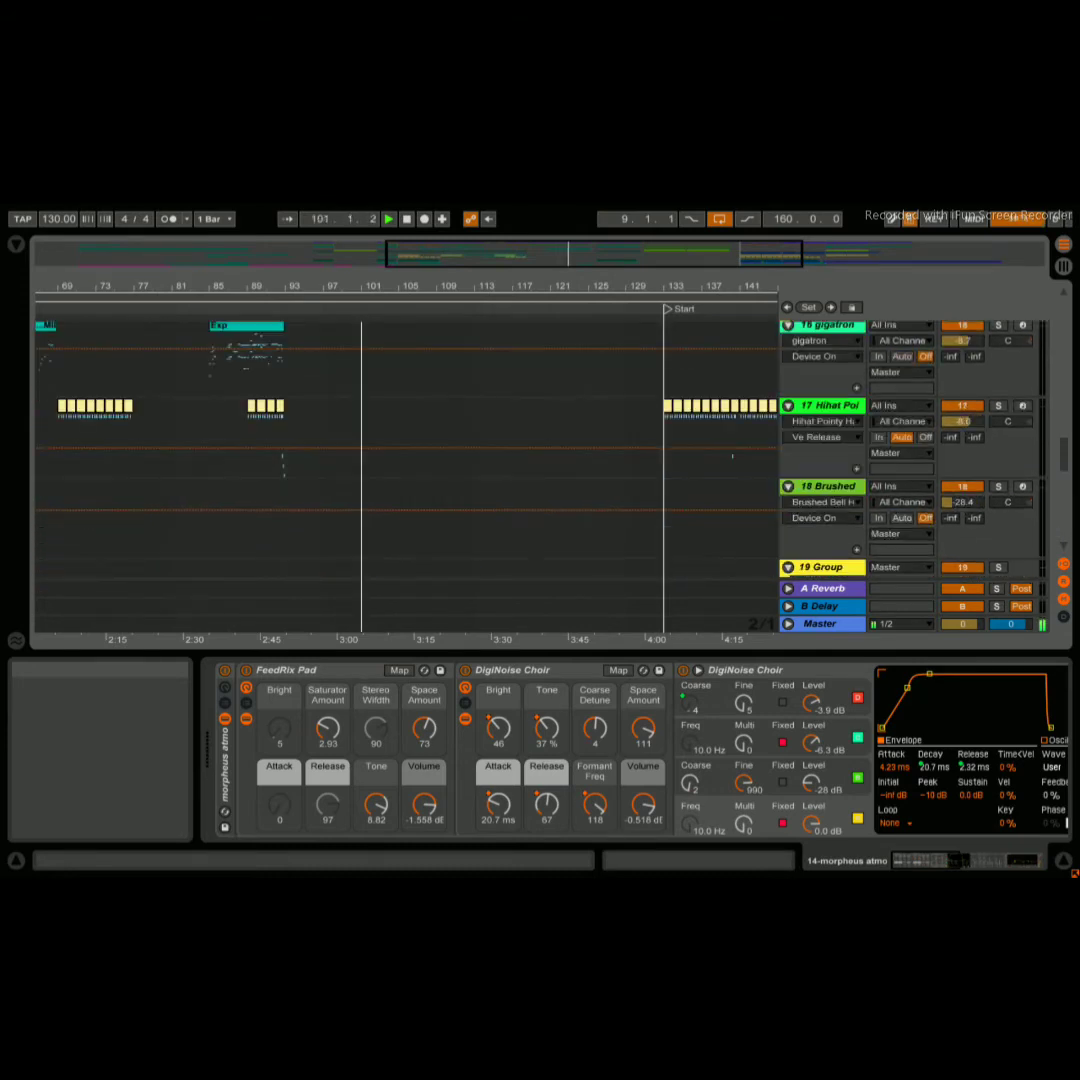
pyautogui.scroll(1, 400, 450)
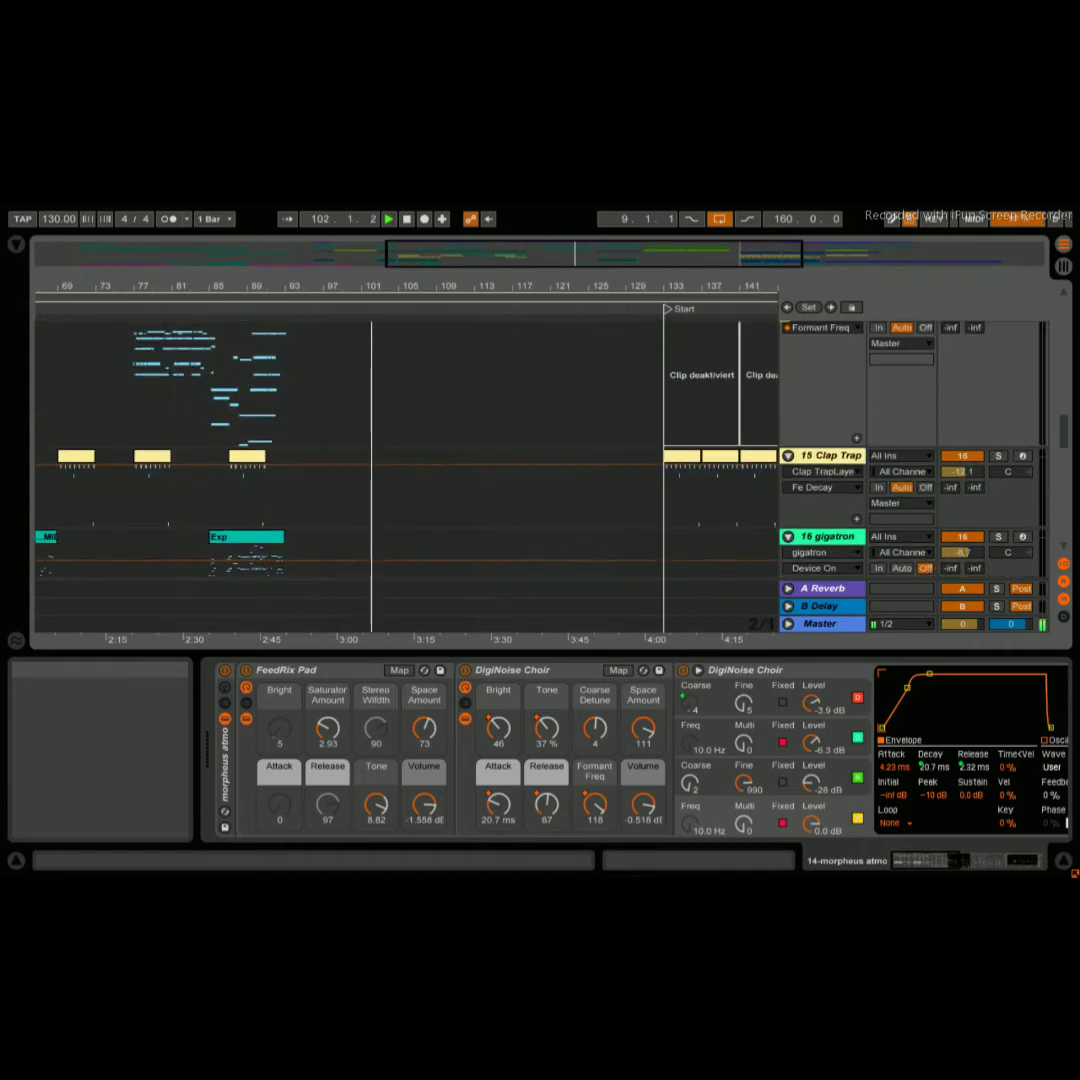
pyautogui.scroll(3, 400, 450)
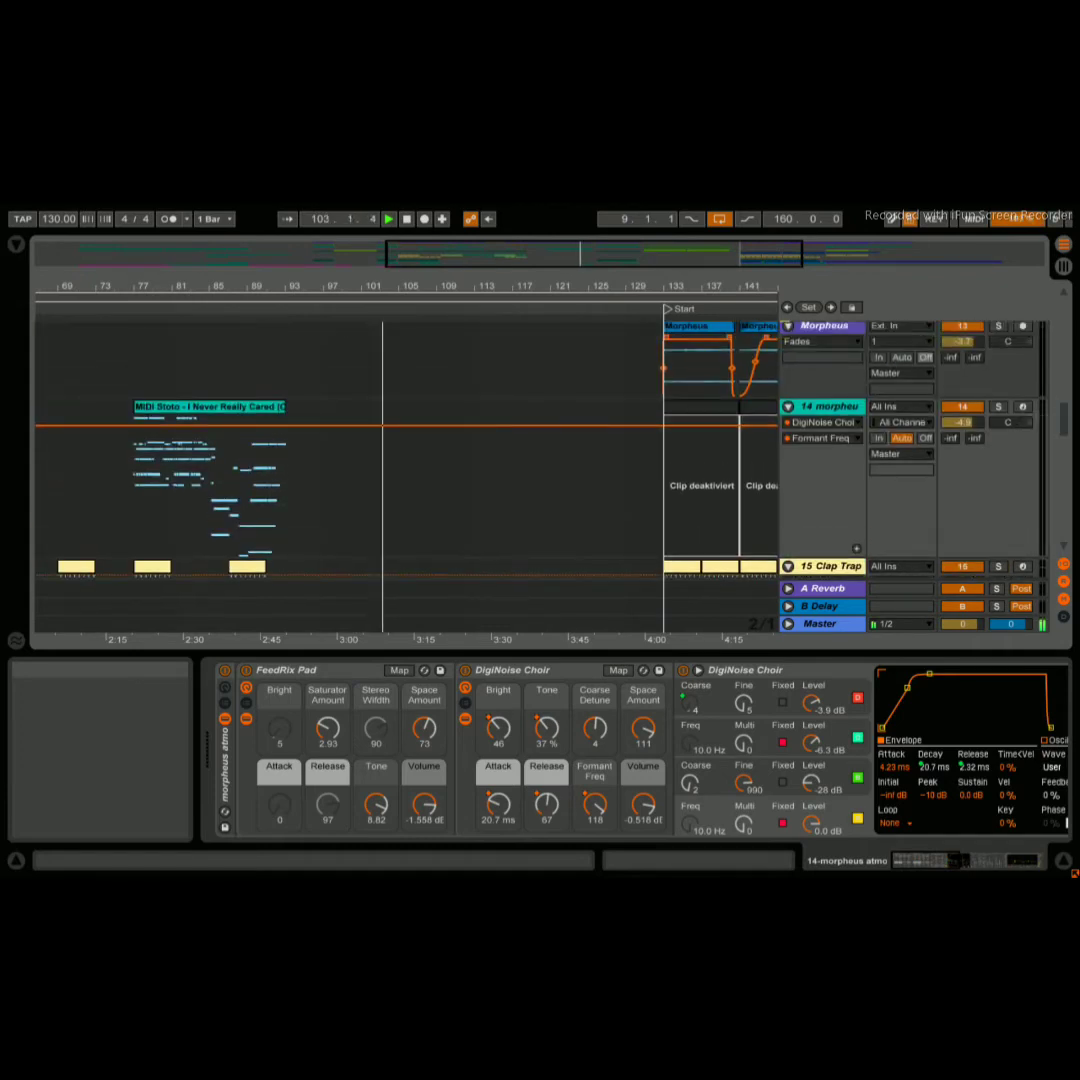
pyautogui.scroll(5, 400, 450)
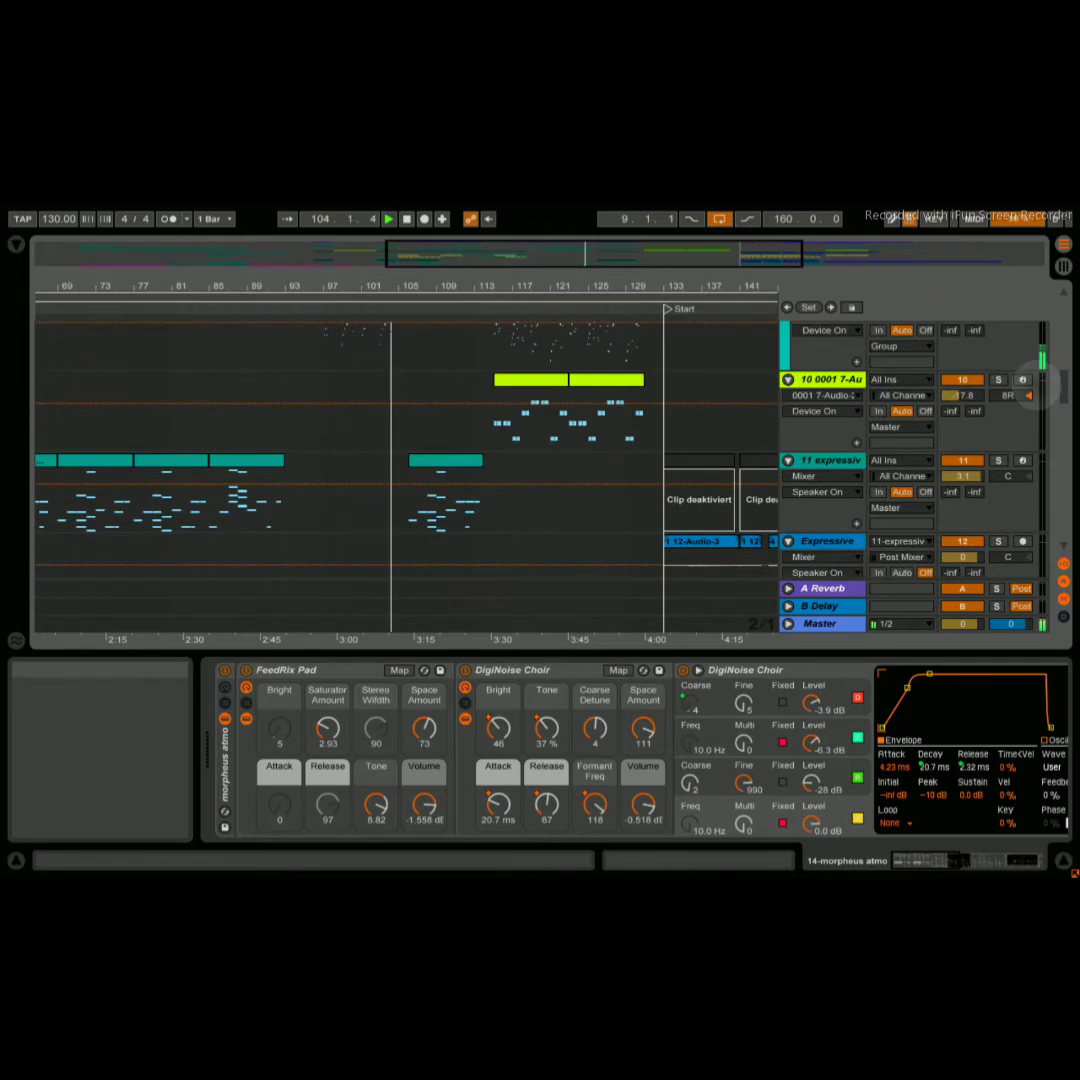
pyautogui.scroll(4, 400, 450)
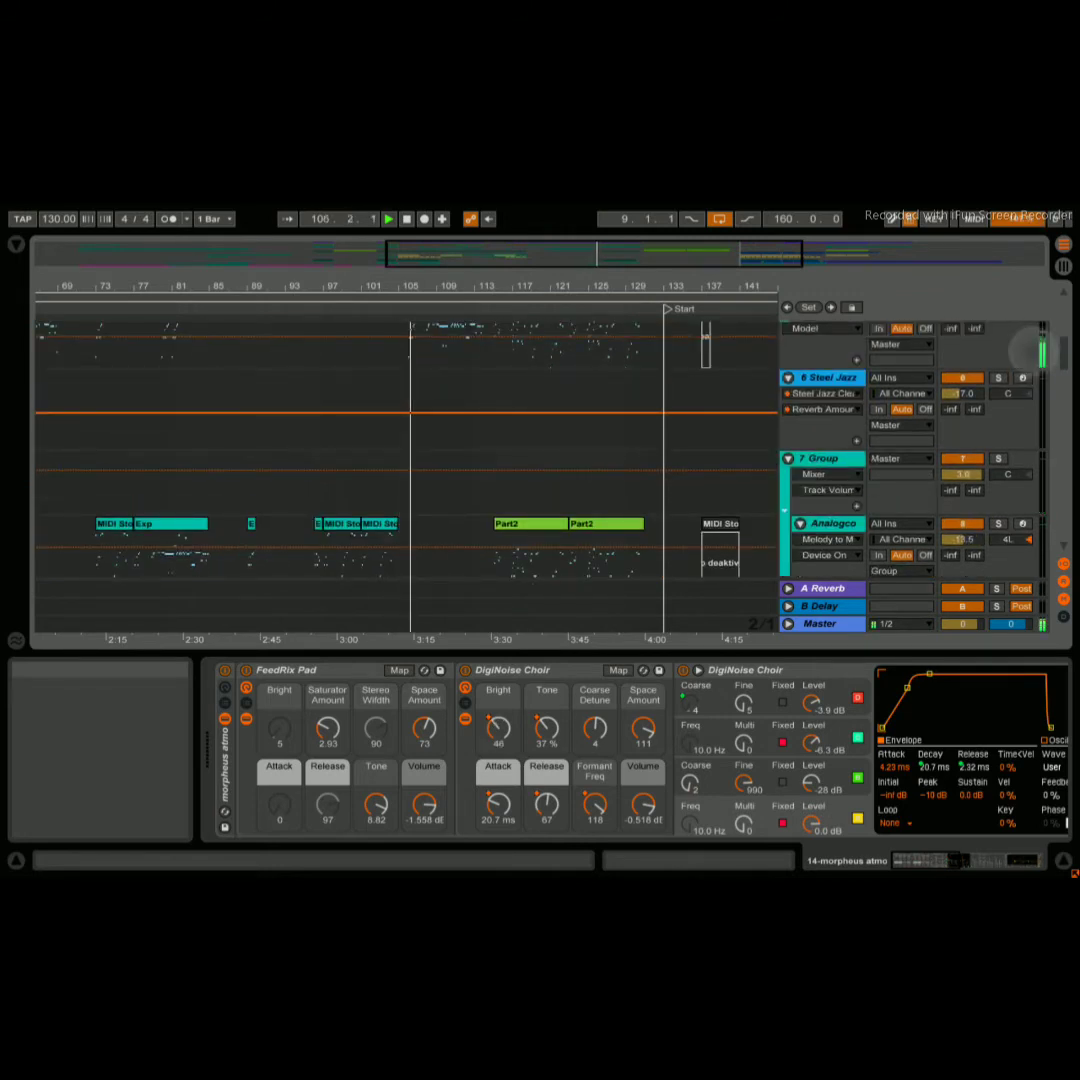
pyautogui.scroll(1, 400, 450)
pyautogui.scroll(-5, 400, 450)
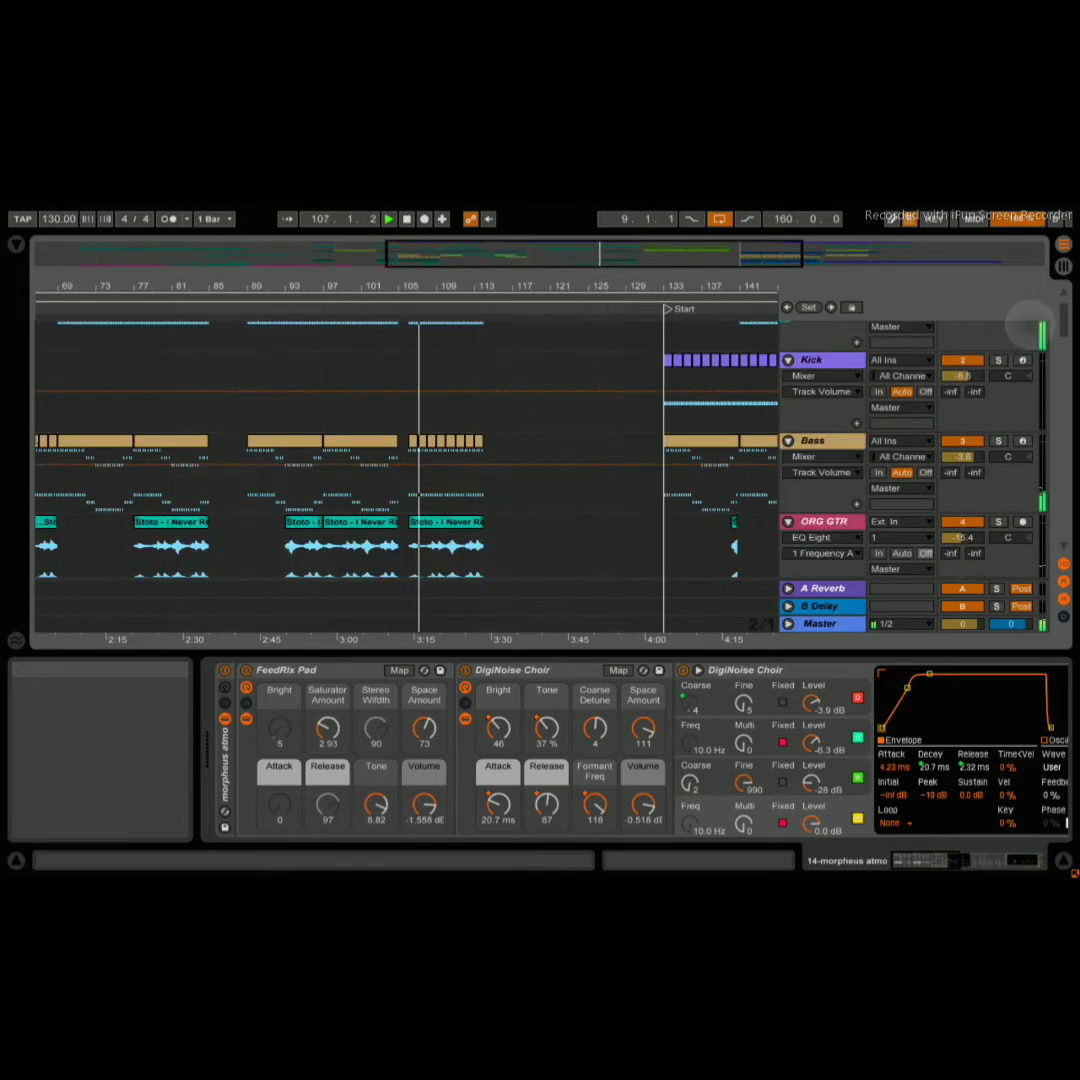
pyautogui.scroll(-5, 400, 450)
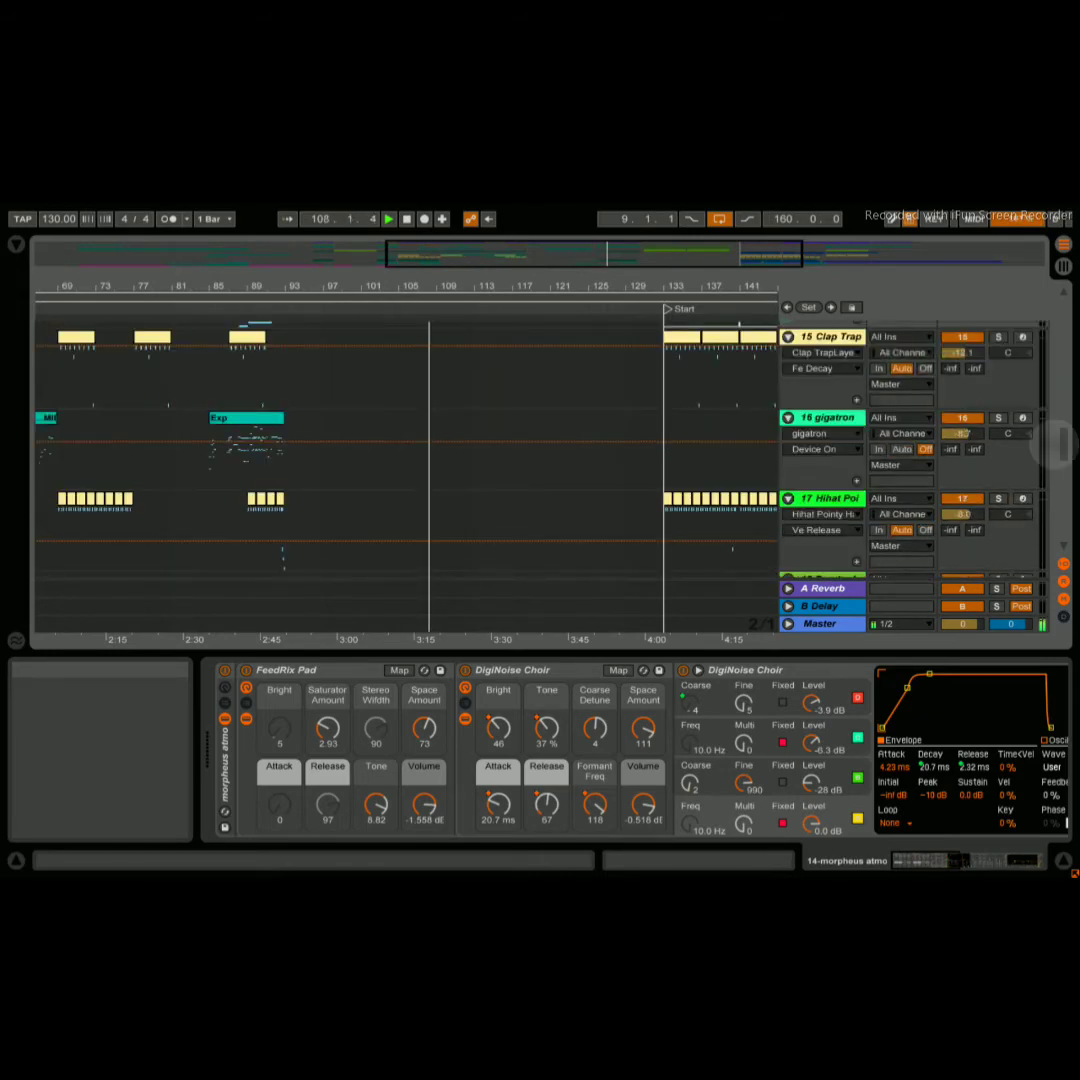
pyautogui.scroll(-1, 400, 450)
pyautogui.scroll(-6, 400, 450)
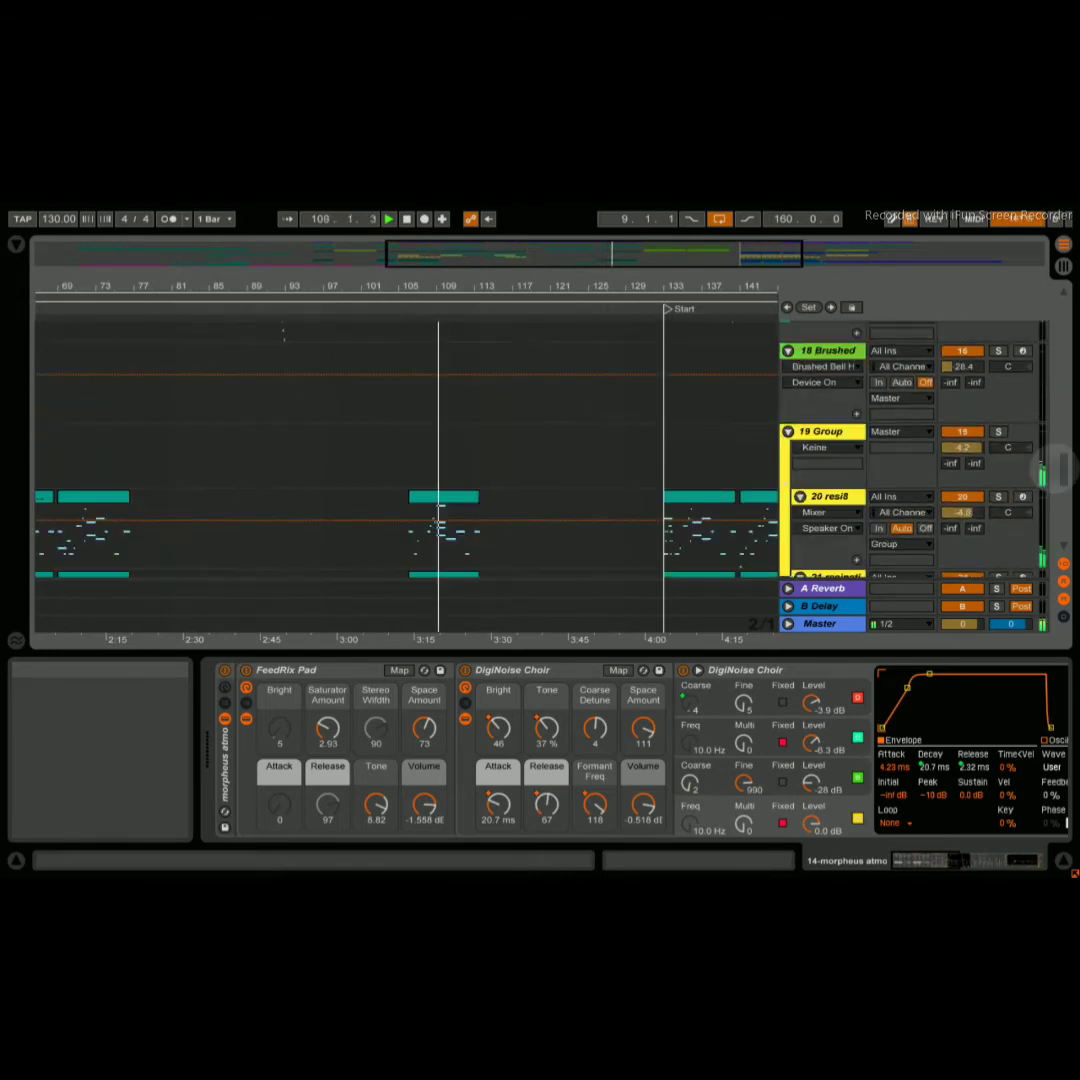
pyautogui.scroll(-7, 400, 450)
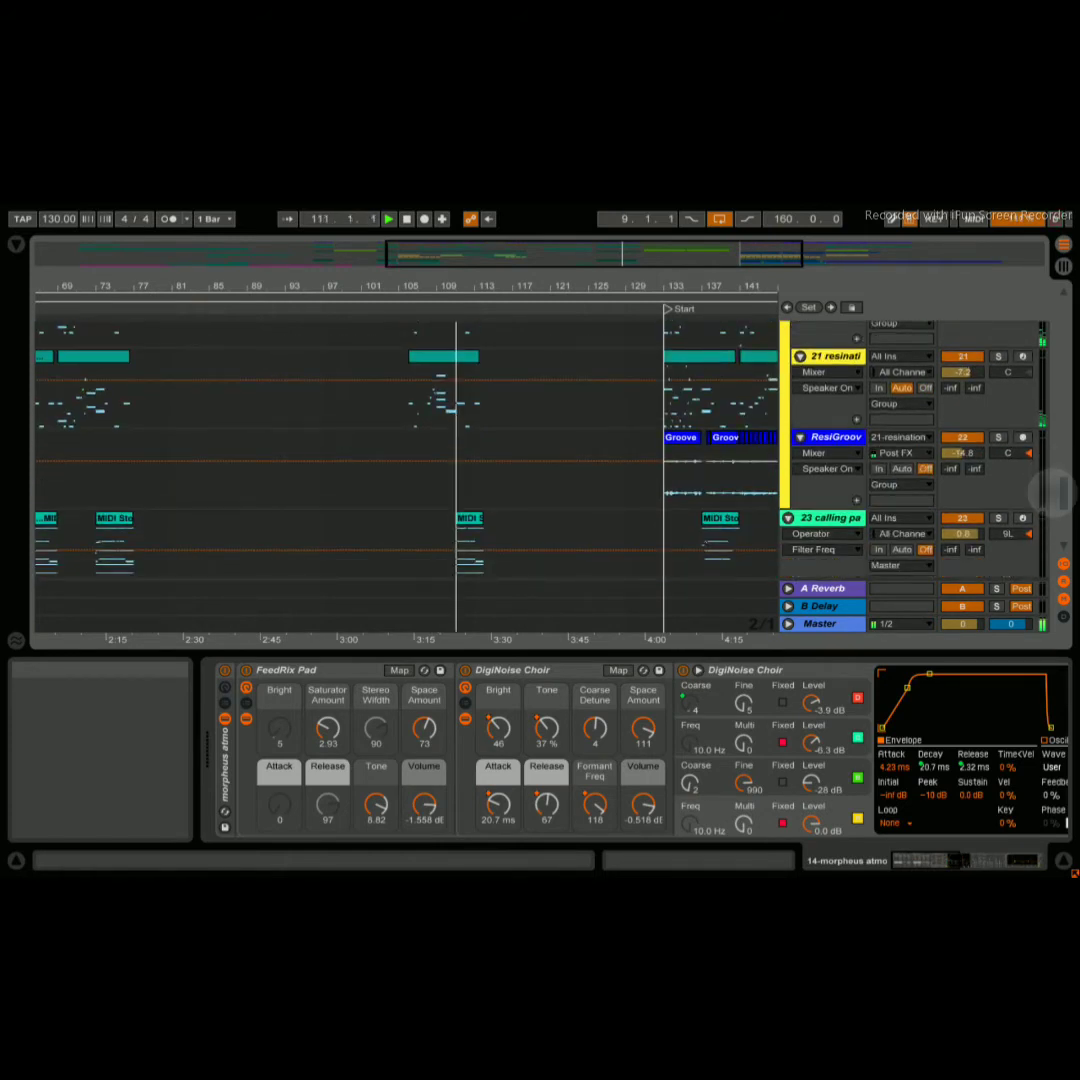
pyautogui.scroll(-3, 400, 450)
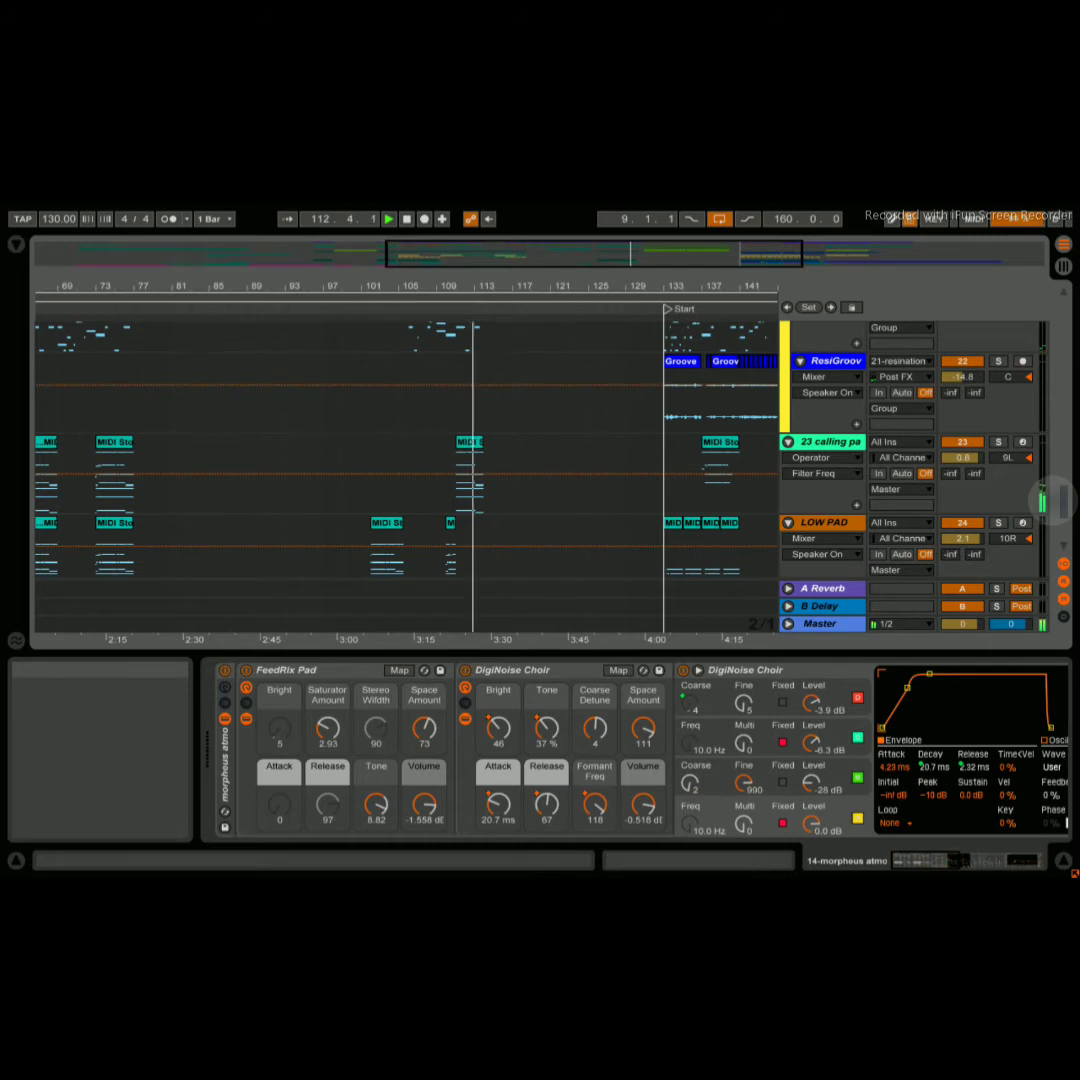
pyautogui.scroll(-3, 400, 450)
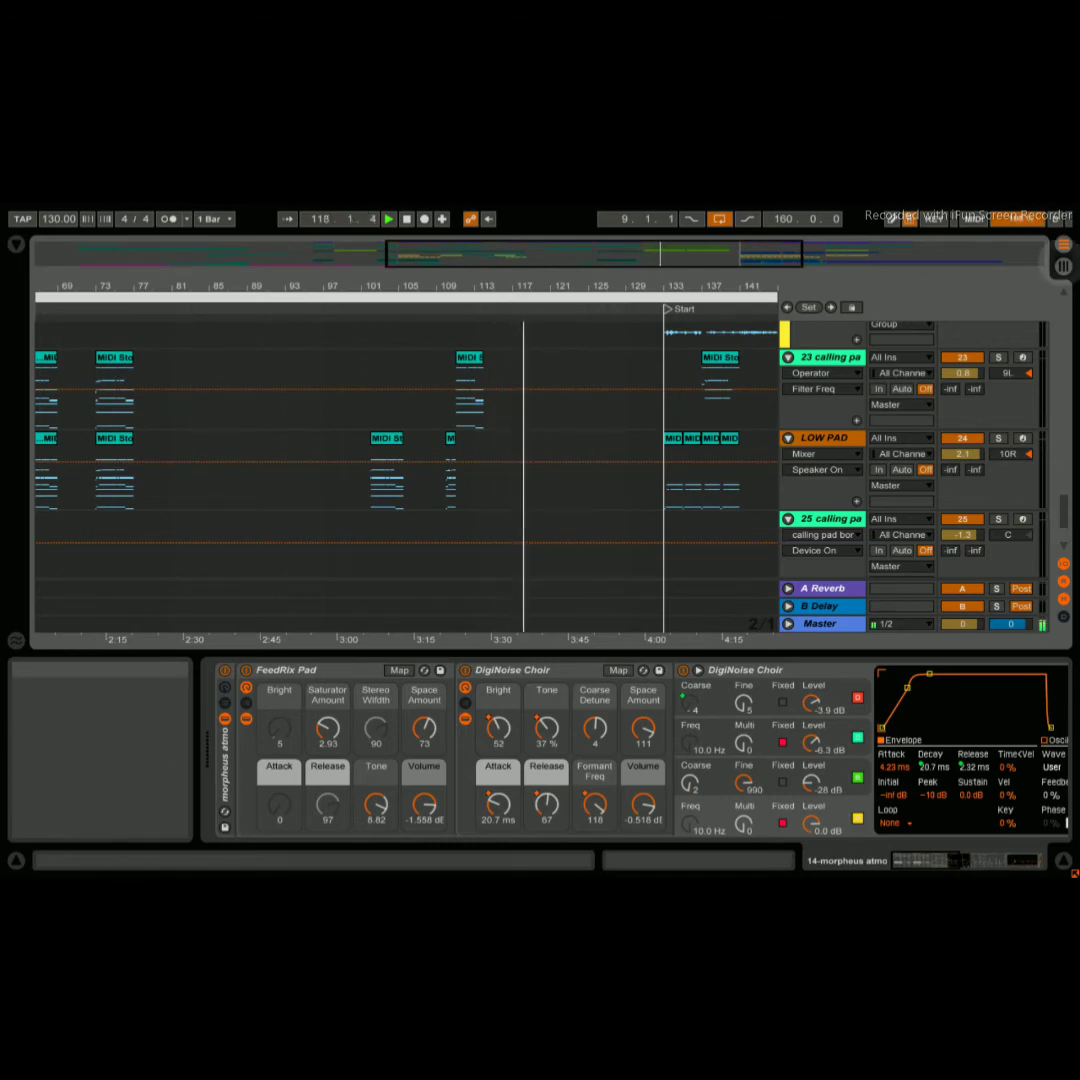
# - Open the Master track's effect chain from the Session view and return to the Arrangement view
pyautogui.press('Tab')
pyautogui.click(644, 266)
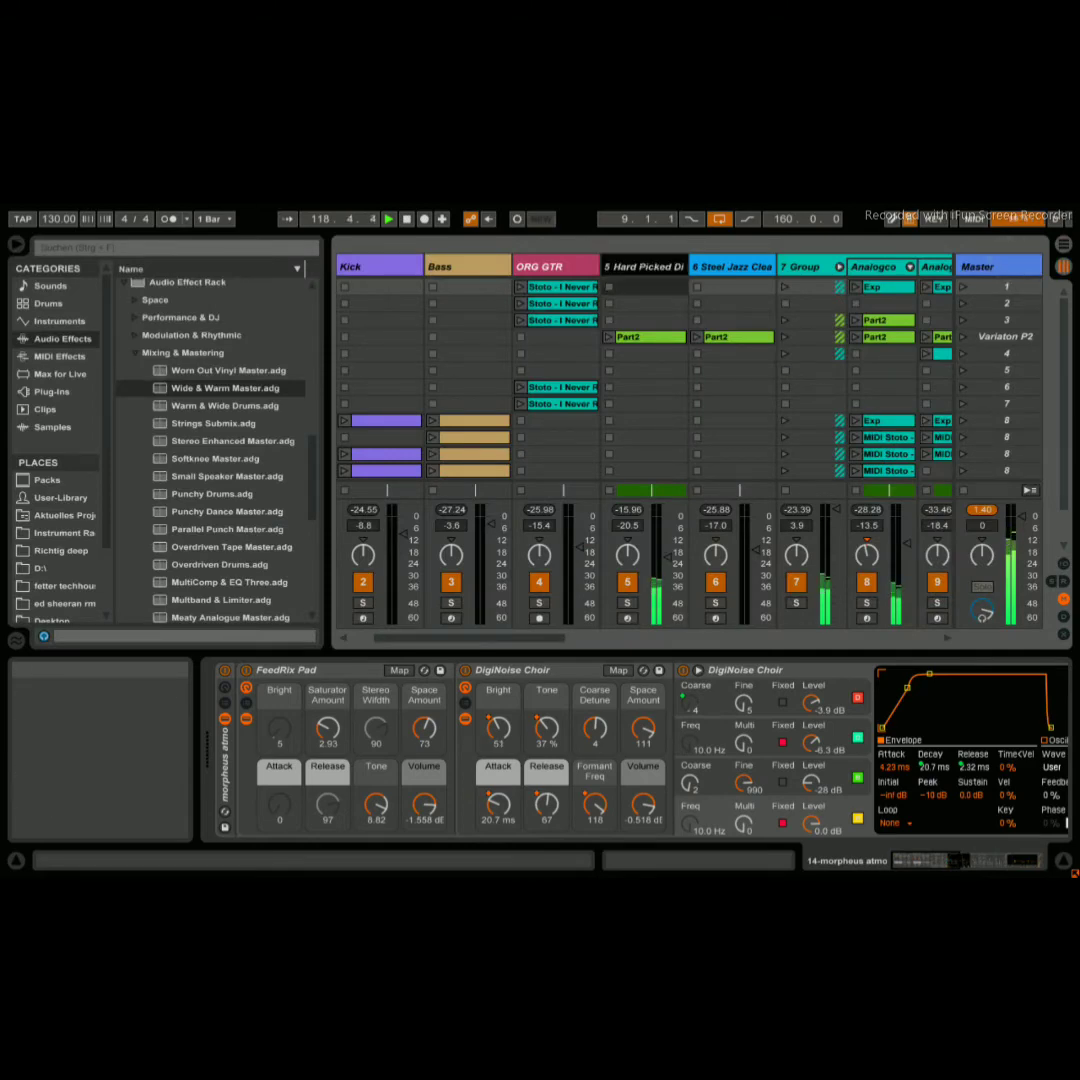
pyautogui.click(997, 266)
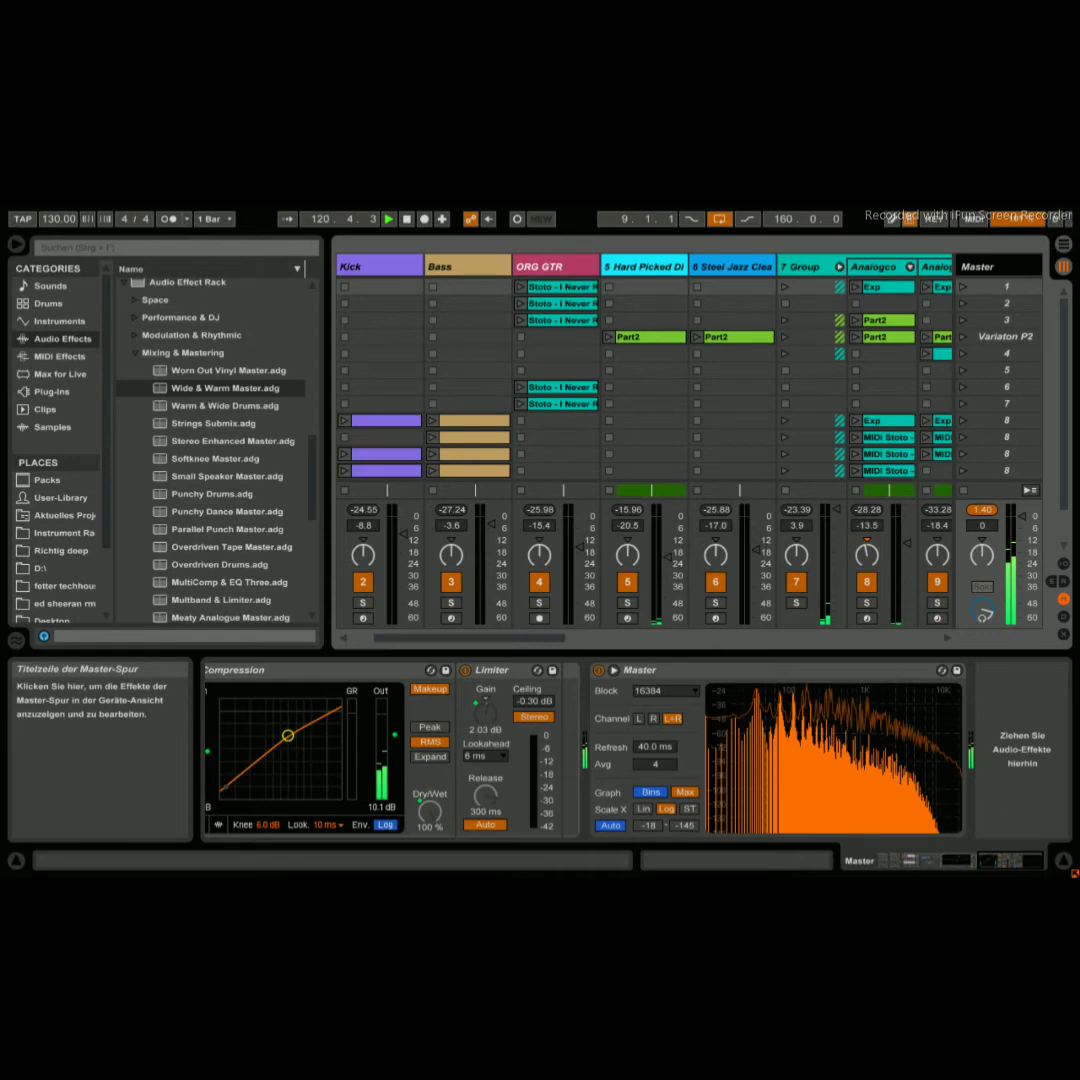
pyautogui.press('Tab')
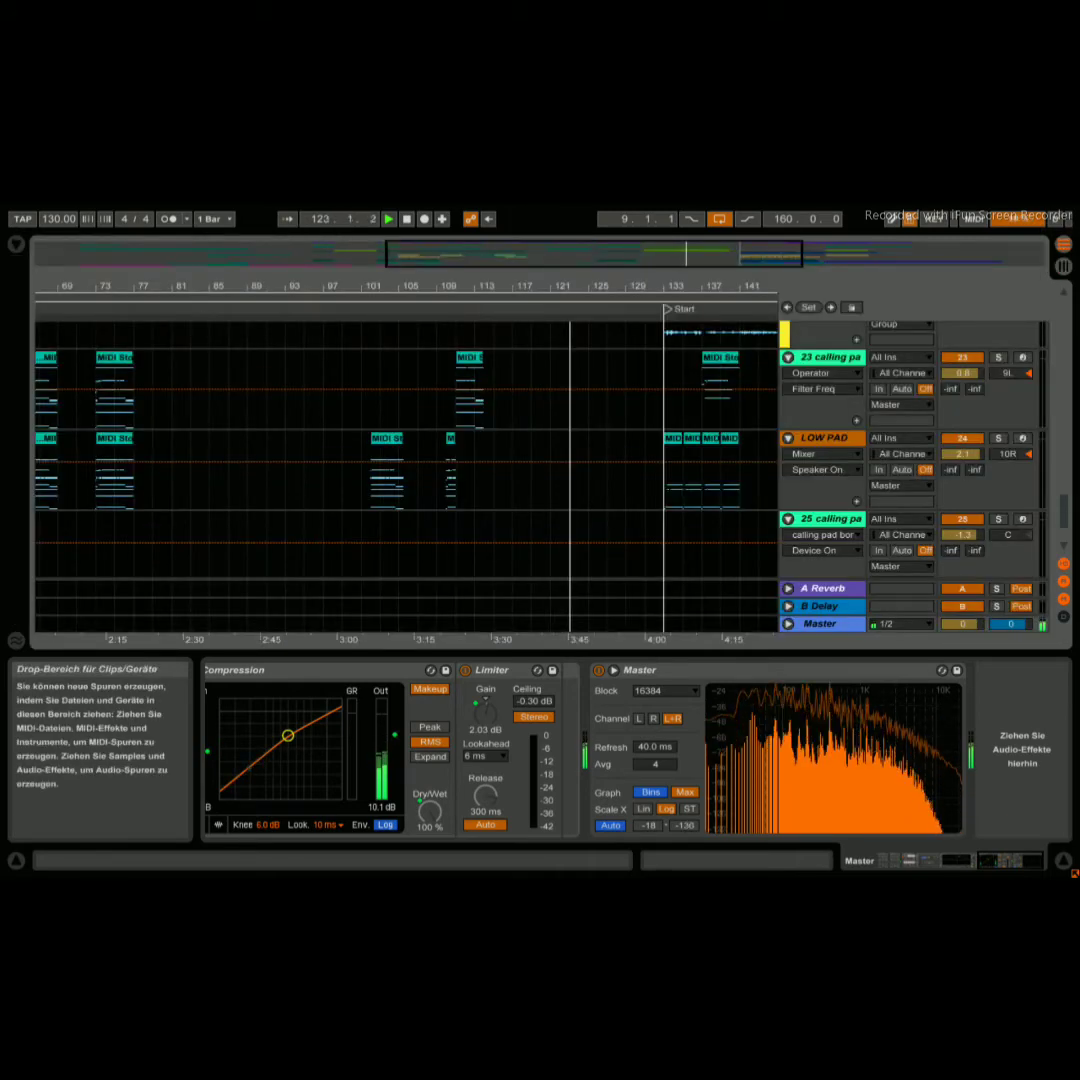
# - Set the Mid Gain macro of the Master track's Wide & Warm Master rack to 8.35 dB
pyautogui.click(925, 860)
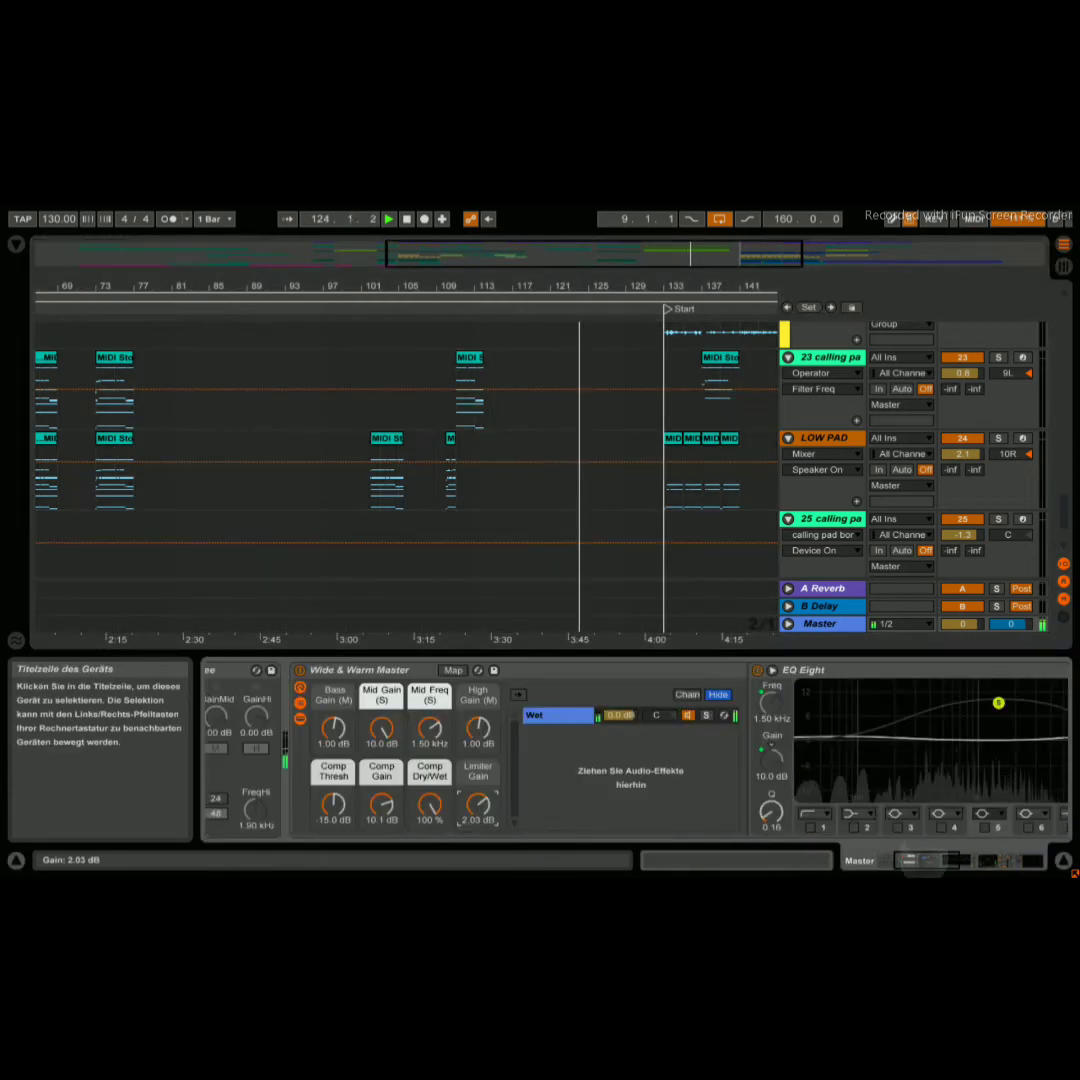
pyautogui.moveTo(925, 860); pyautogui.dragTo(929, 860)
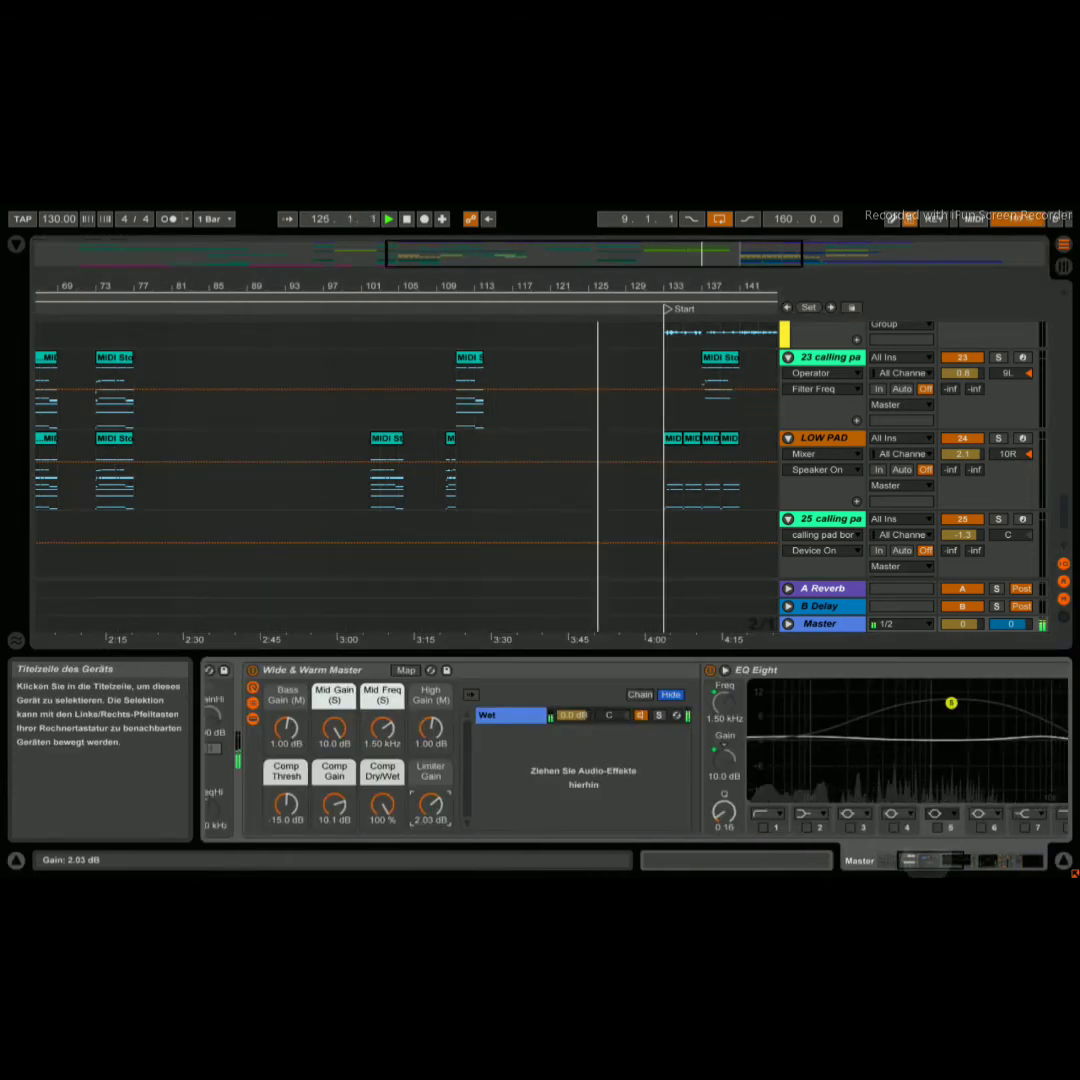
pyautogui.moveTo(926, 861); pyautogui.dragTo(906, 861)
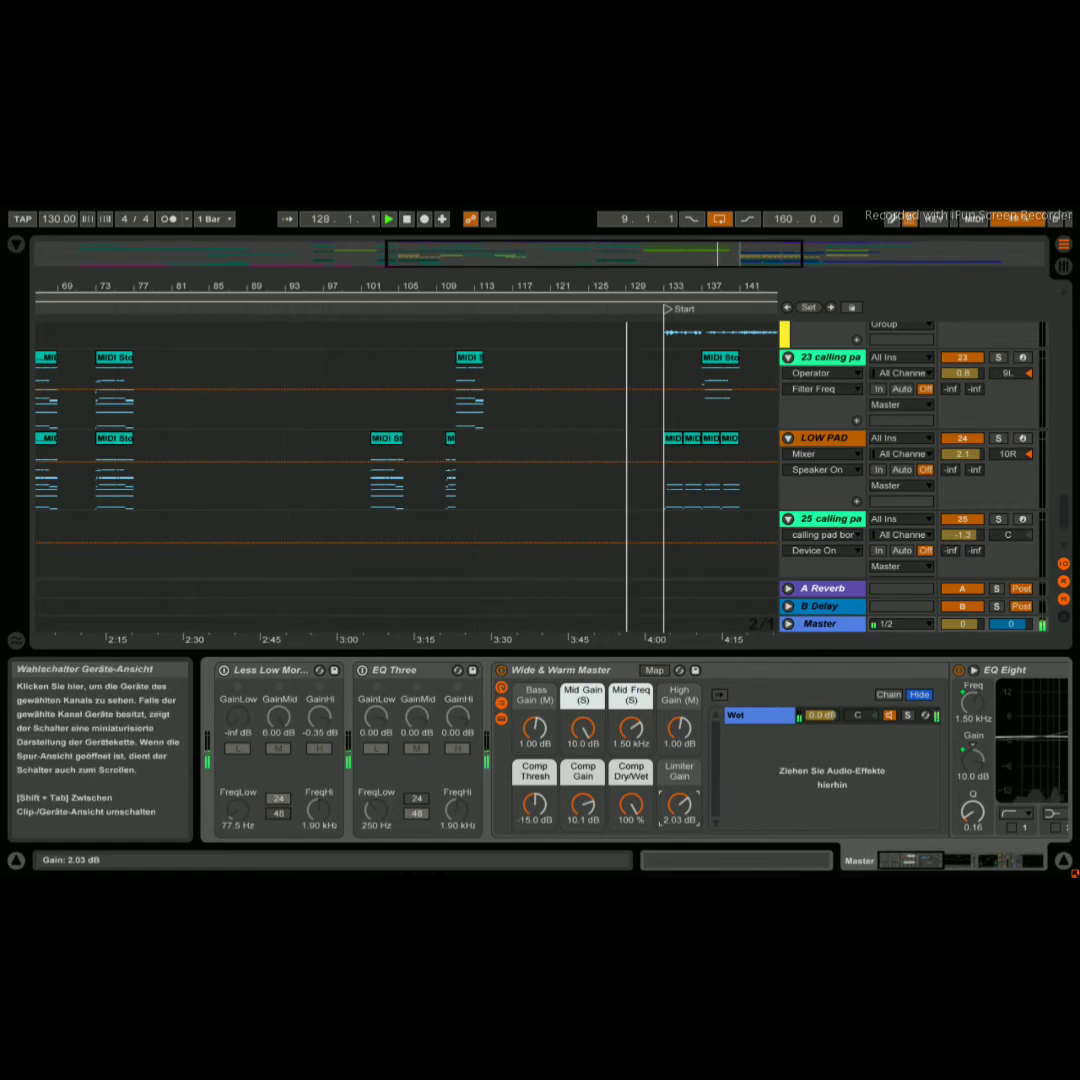
pyautogui.moveTo(582, 729); pyautogui.dragTo(582, 734)
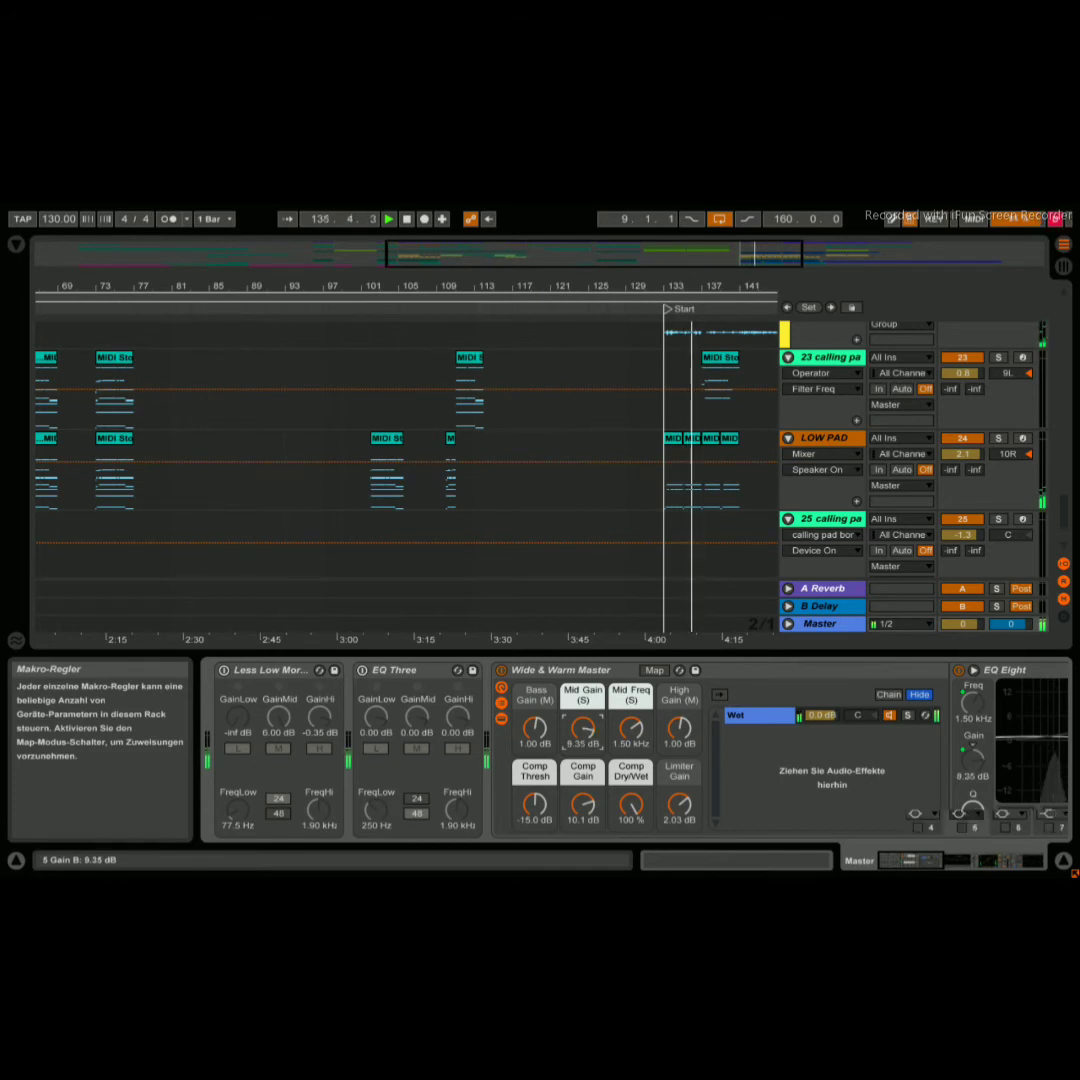
# - Set the Wide & Warm Master rack's Comp Gain to 11.1 dB and its Limiter Gain to 2.13 dB
pyautogui.moveTo(924, 860); pyautogui.dragTo(988, 860)
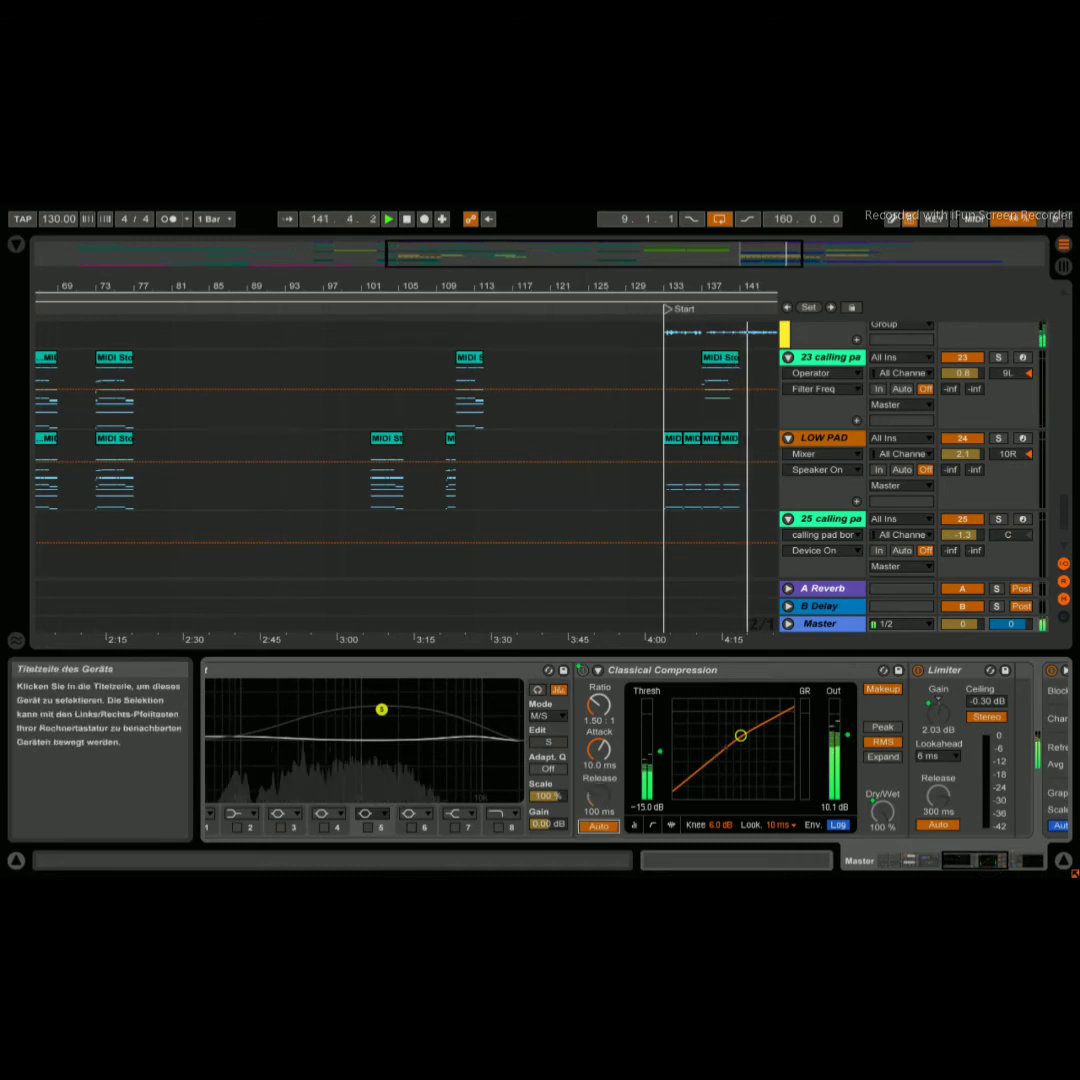
pyautogui.moveTo(975, 860); pyautogui.dragTo(910, 860)
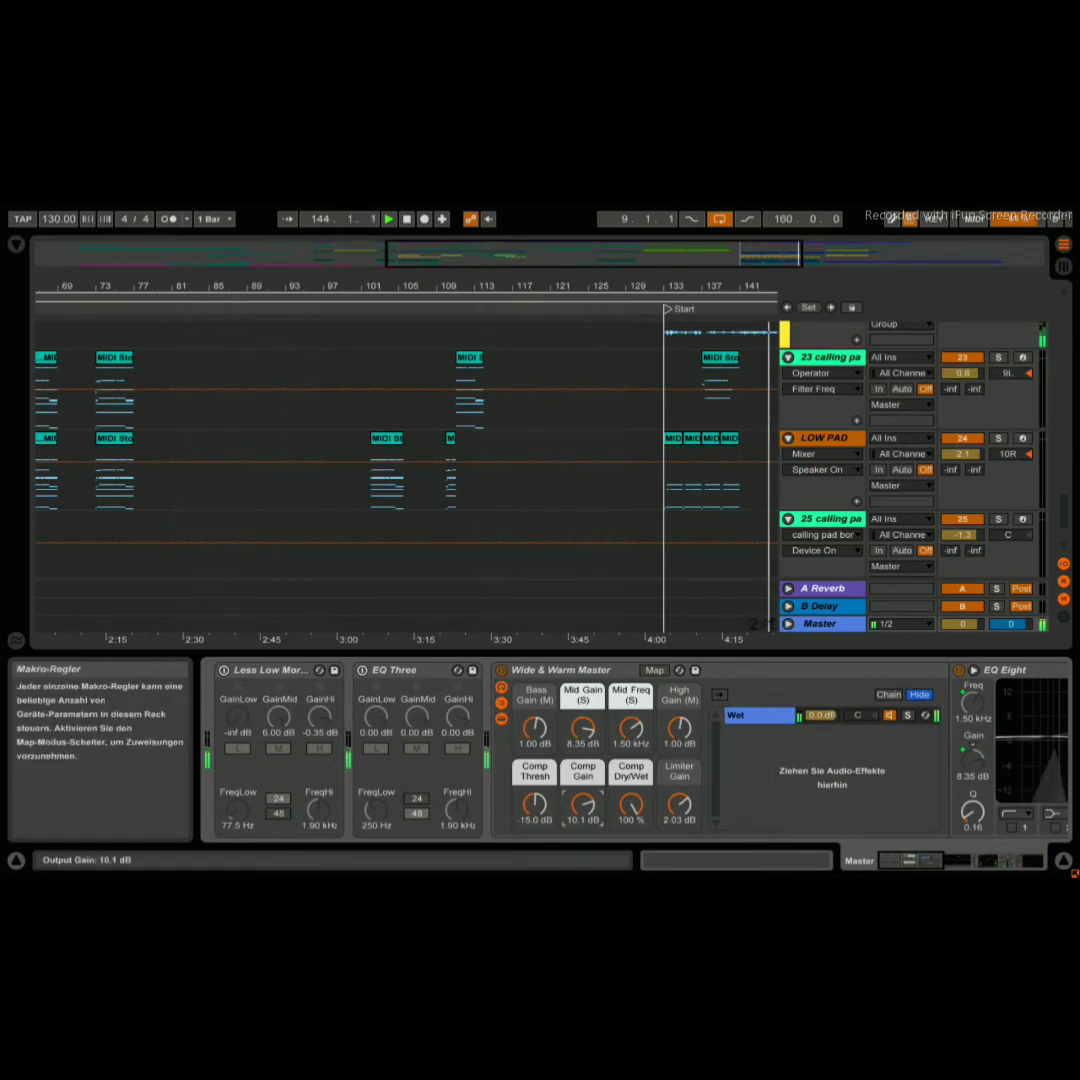
pyautogui.moveTo(582, 805); pyautogui.dragTo(582, 795)
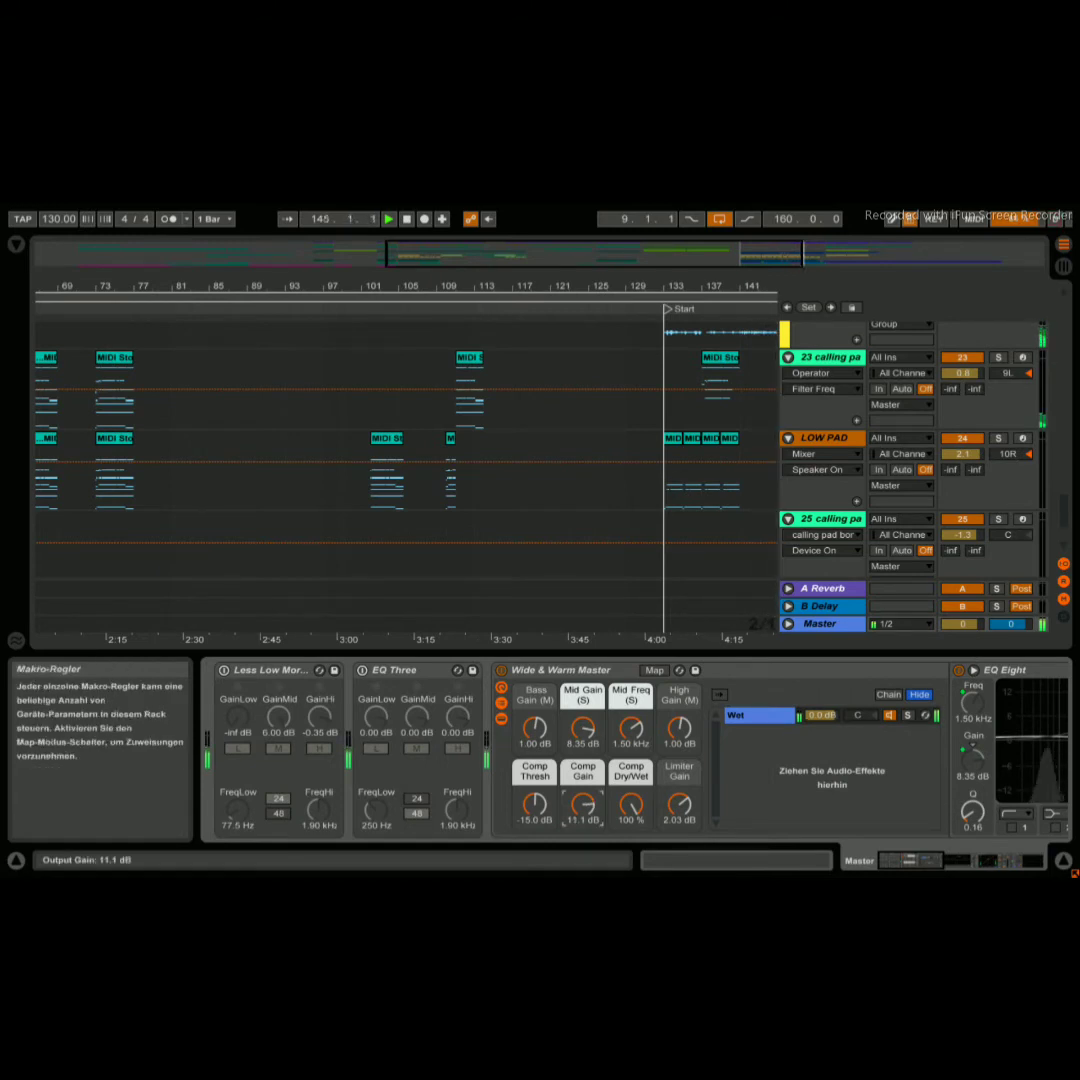
pyautogui.moveTo(679, 805); pyautogui.dragTo(679, 801)
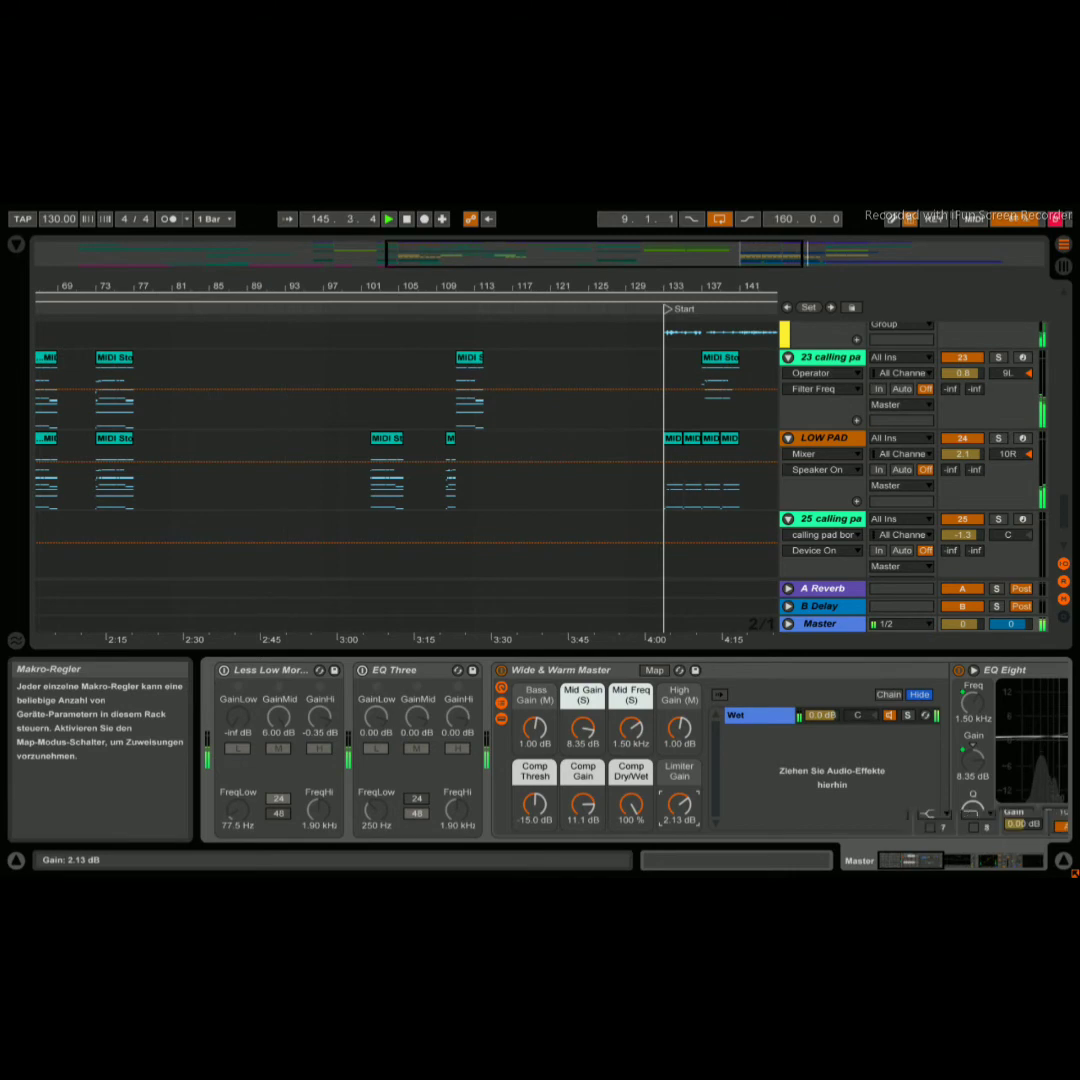
# - Check the compressor and limiter at the end of the Master chain and set the rack's Limiter Gain to 1.56 dB
pyautogui.click(941, 860)
pyautogui.moveTo(941, 862); pyautogui.dragTo(995, 862)
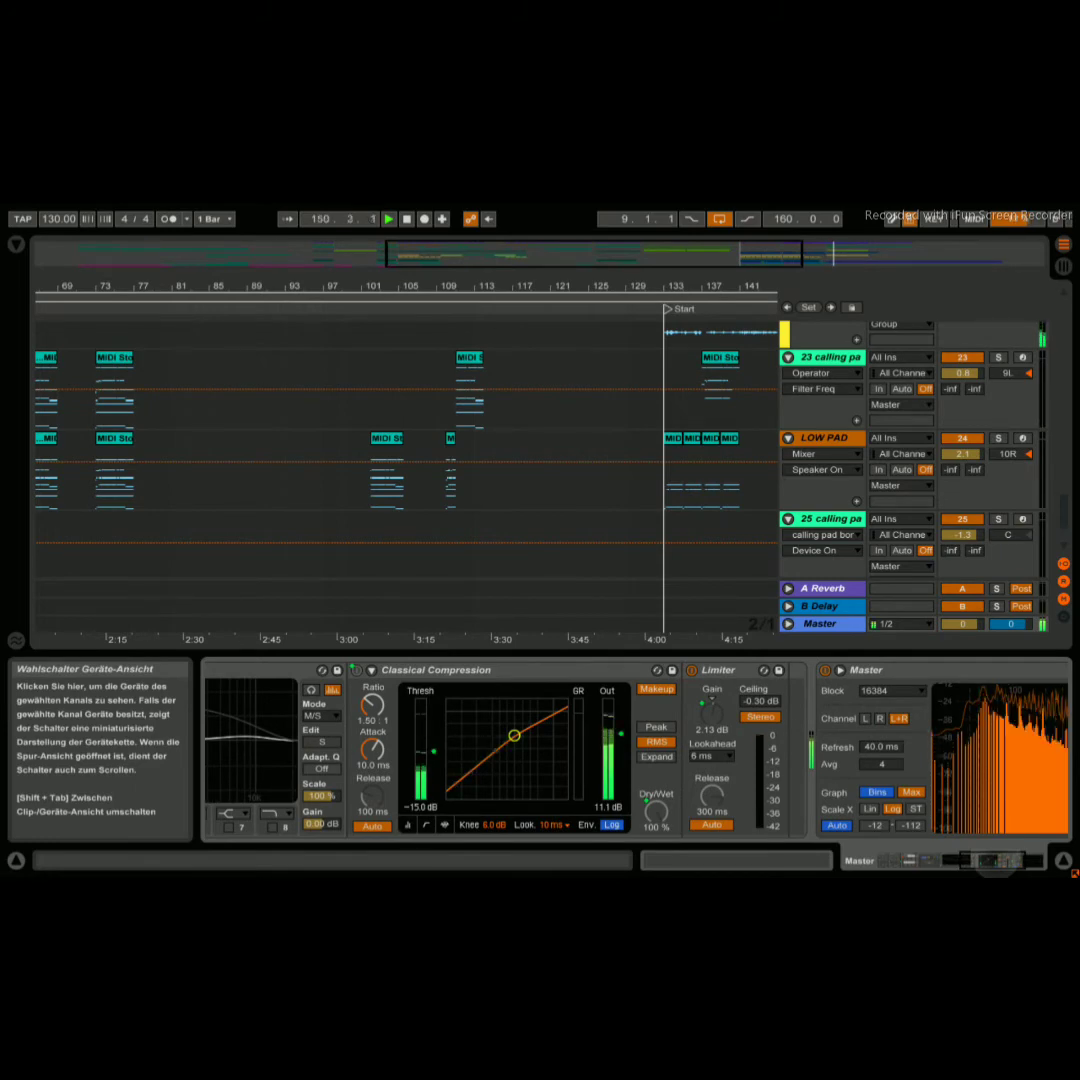
pyautogui.click(958, 860)
pyautogui.click(895, 860)
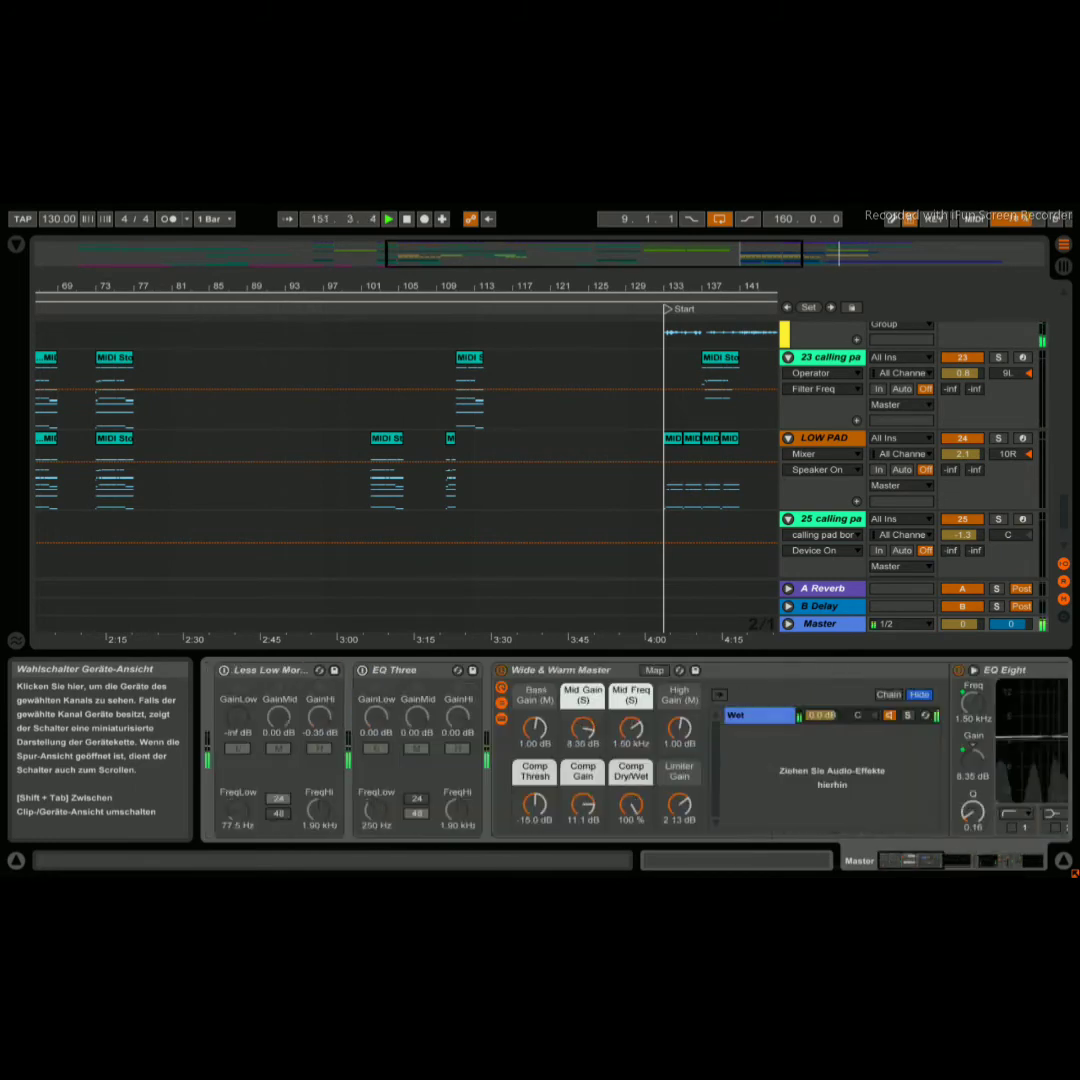
pyautogui.moveTo(679, 805); pyautogui.dragTo(679, 820)
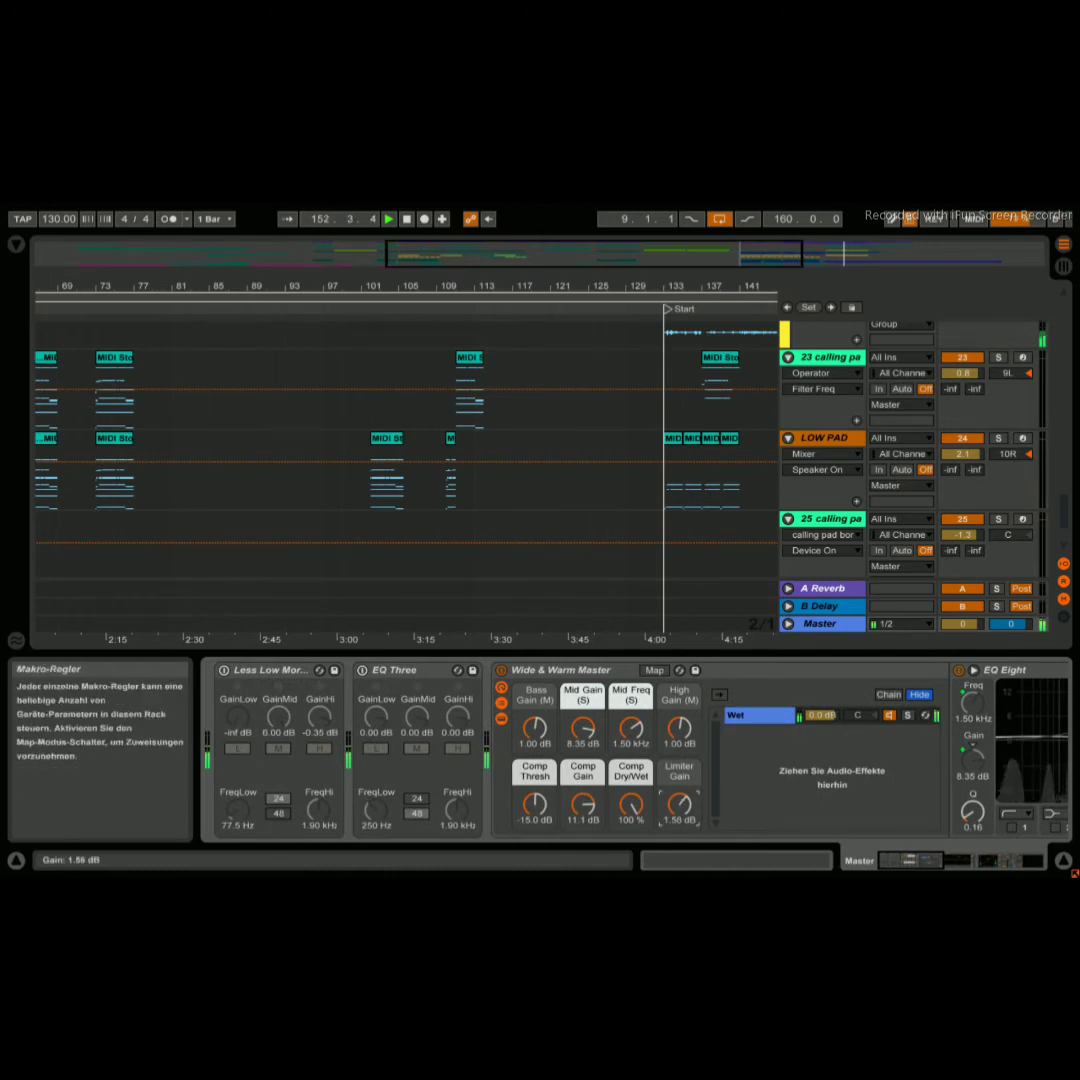
# - Check the compressor's output level and set the Wide & Warm Master rack's Comp Gain to 10.2 dB
pyautogui.moveTo(922, 860); pyautogui.dragTo(983, 861)
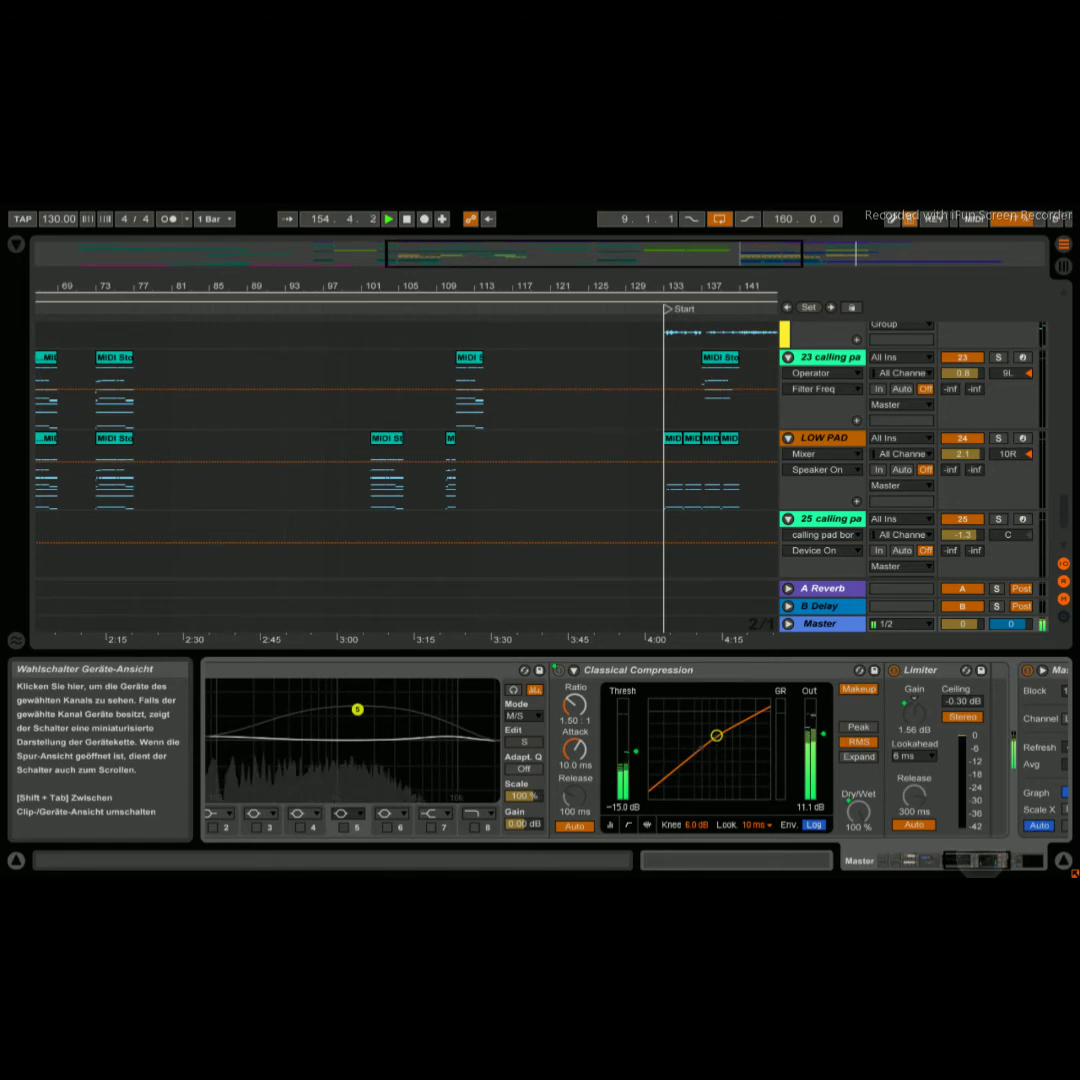
pyautogui.moveTo(981, 861); pyautogui.dragTo(910, 860)
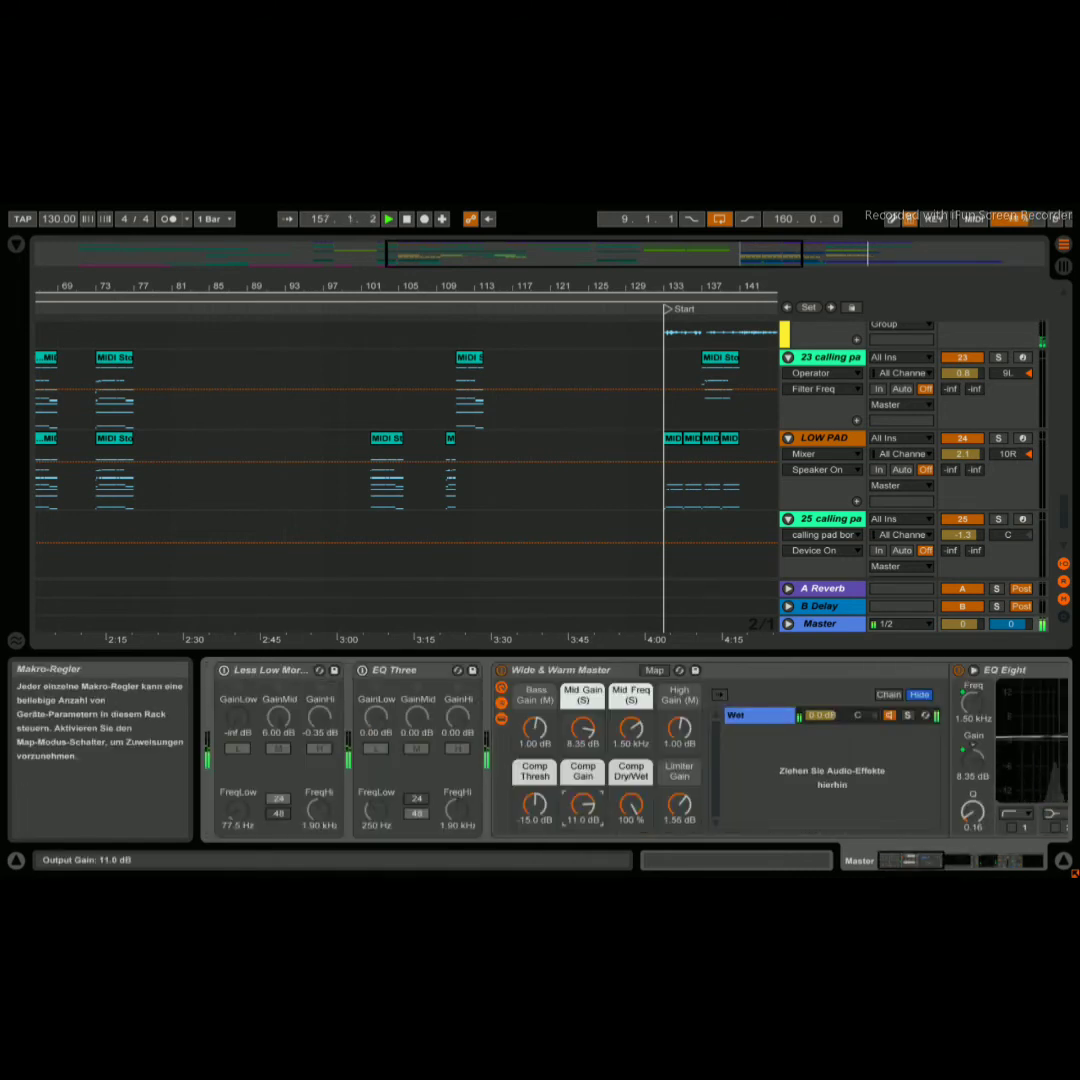
pyautogui.moveTo(582, 805); pyautogui.dragTo(582, 813)
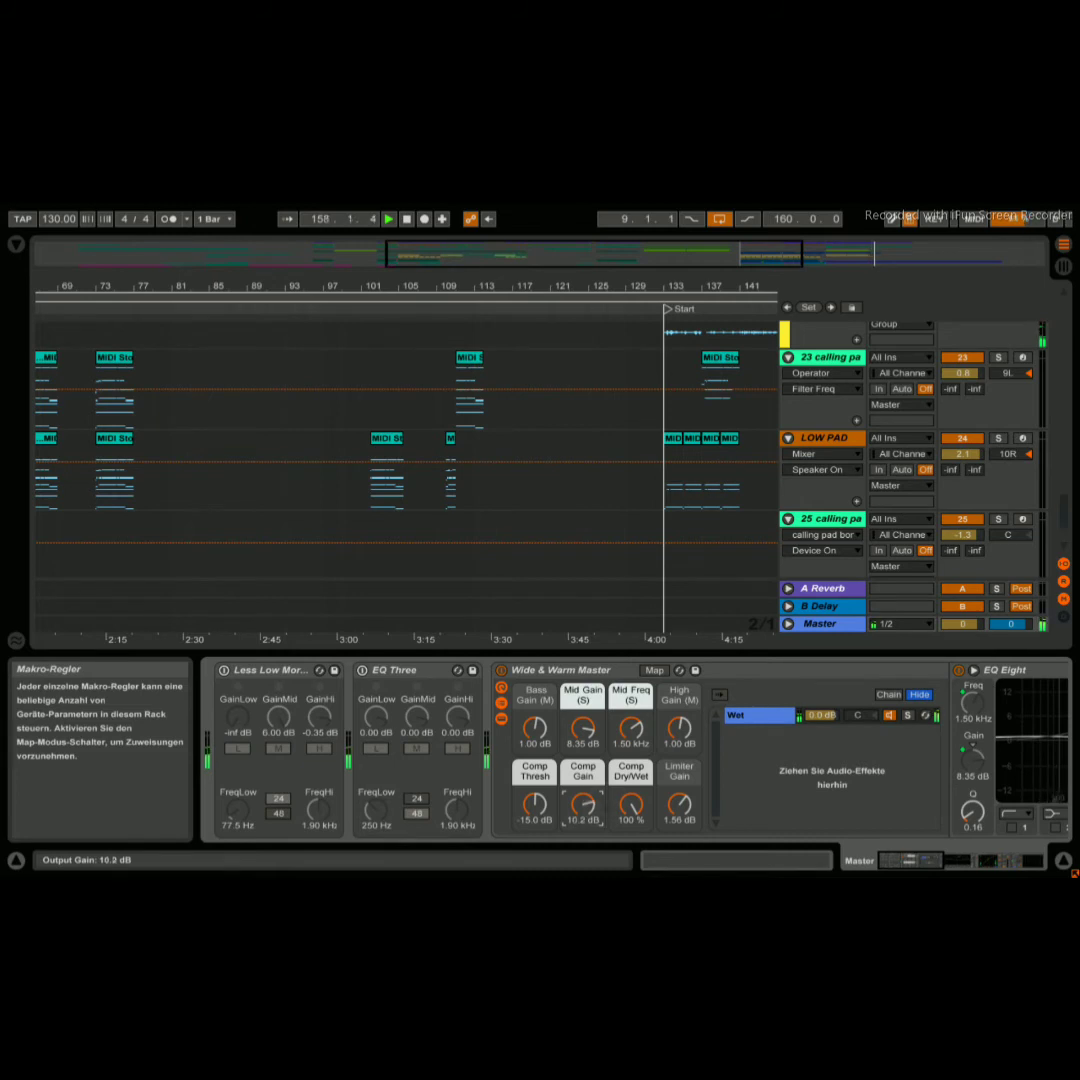
# - Examine the Master chain's compressor, limiter and spectrum analyser, and check the master level in the Session view mixer
pyautogui.click(975, 860)
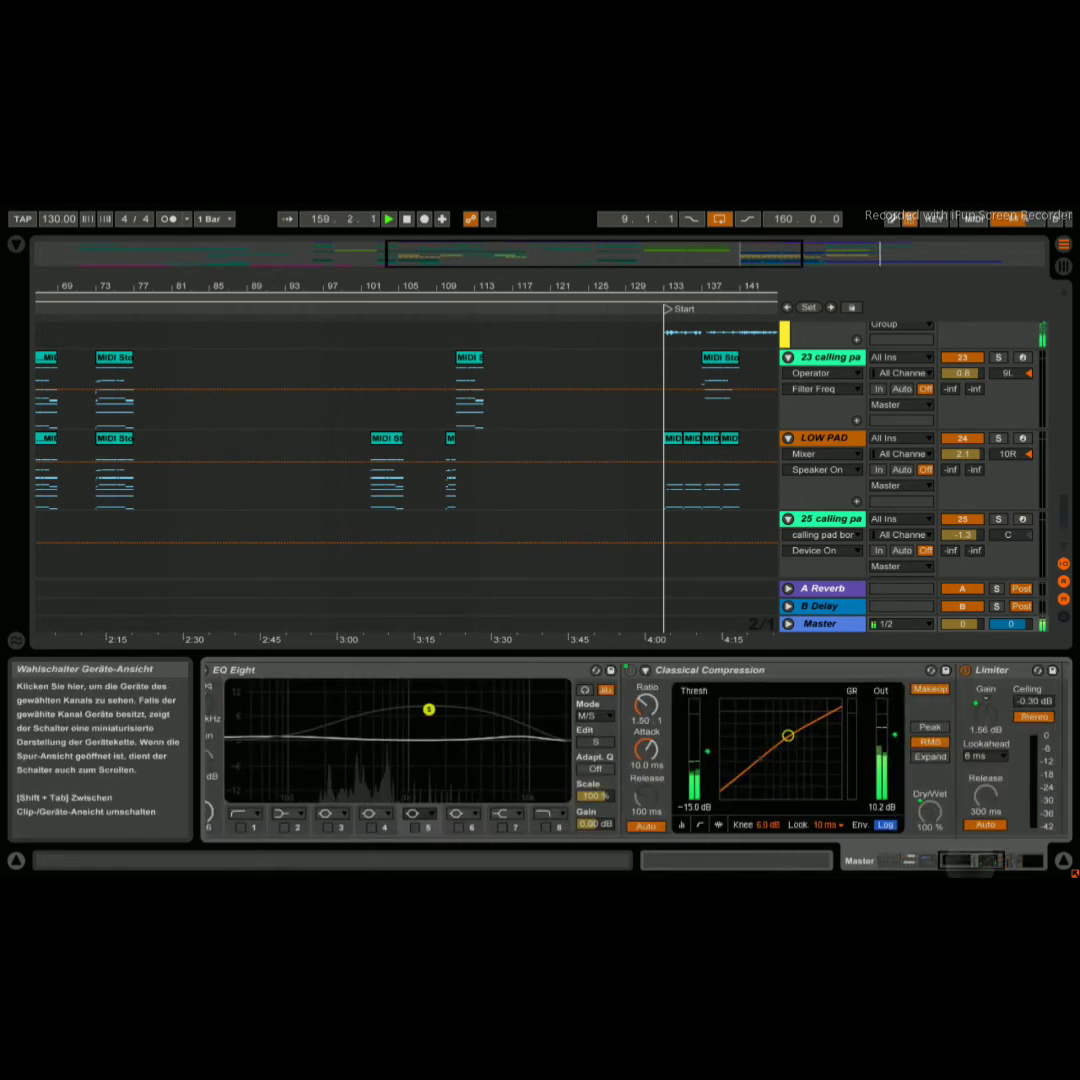
pyautogui.moveTo(971, 862); pyautogui.dragTo(984, 862)
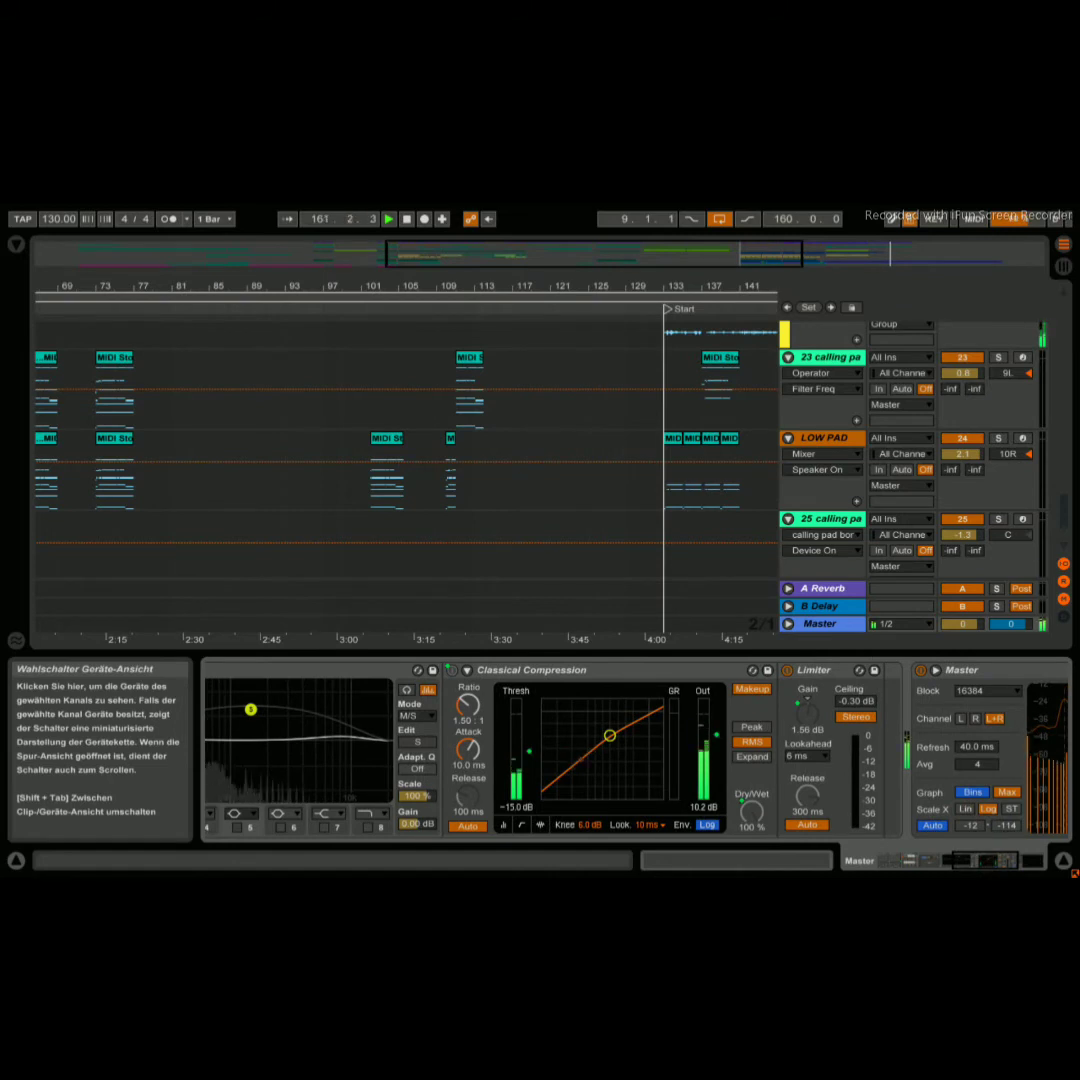
pyautogui.moveTo(1004, 864); pyautogui.dragTo(1029, 864)
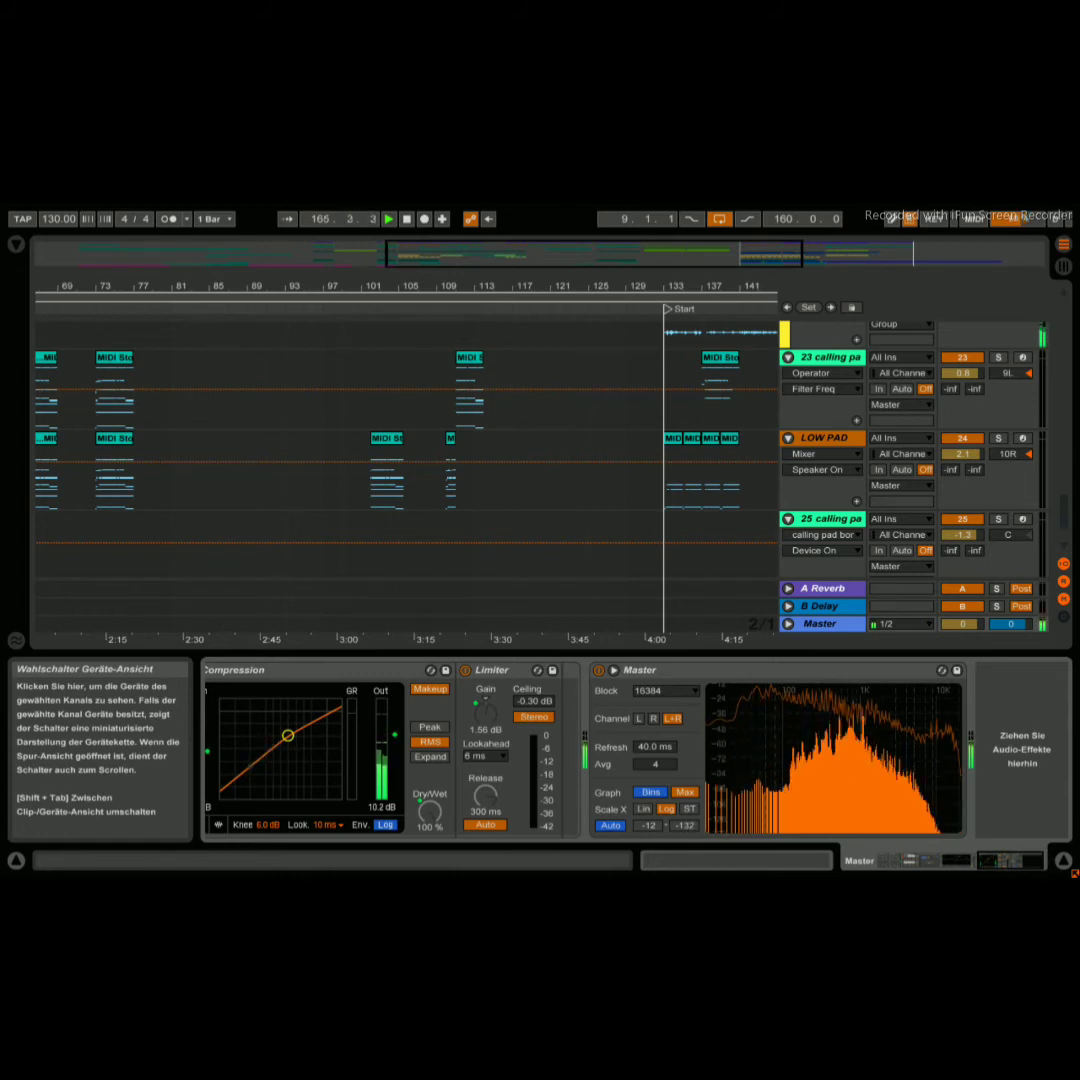
pyautogui.press('Tab')
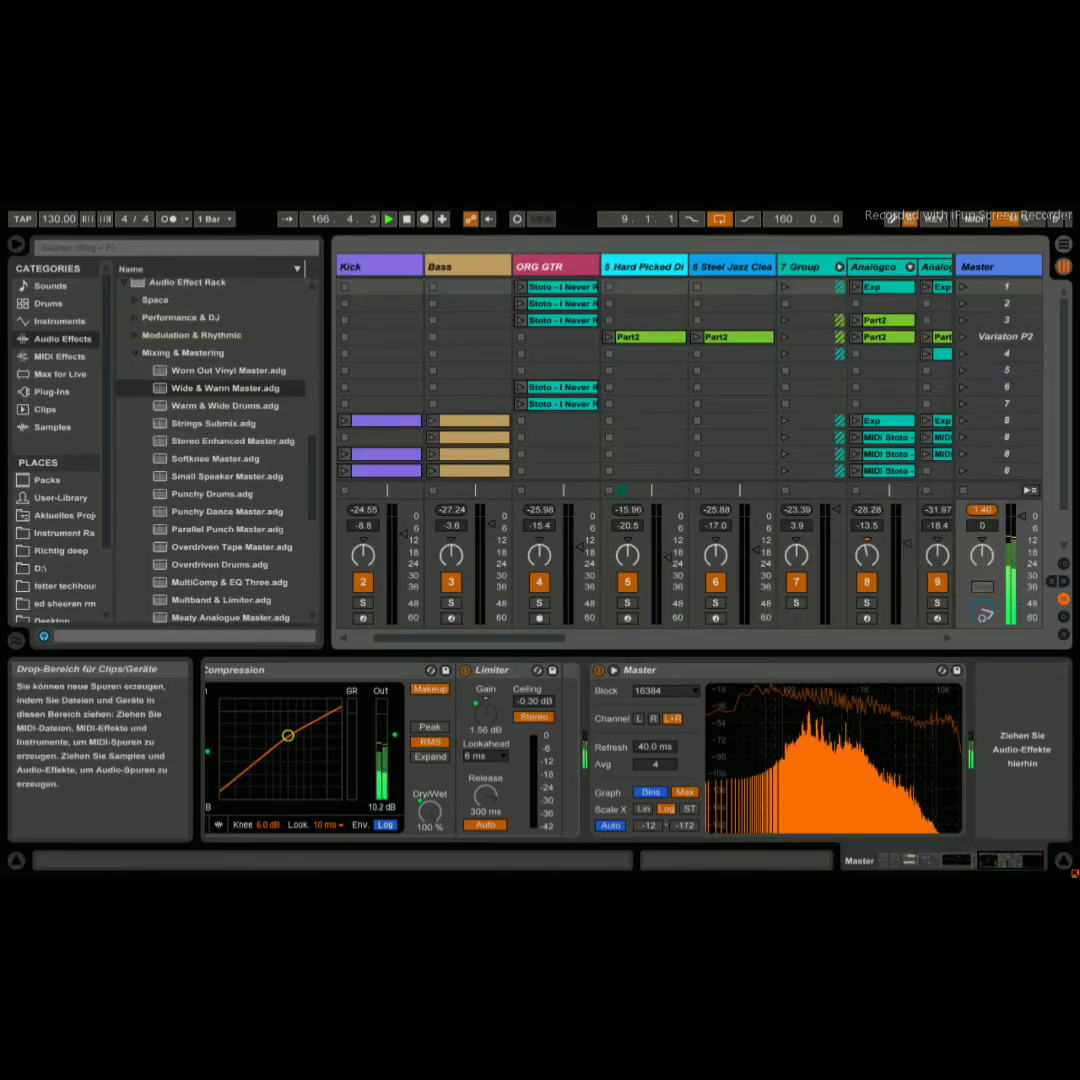
# - Set the volume of the first Kick track to -6.5 dB in the Session mixer
pyautogui.hscroll(-1, 644, 440)
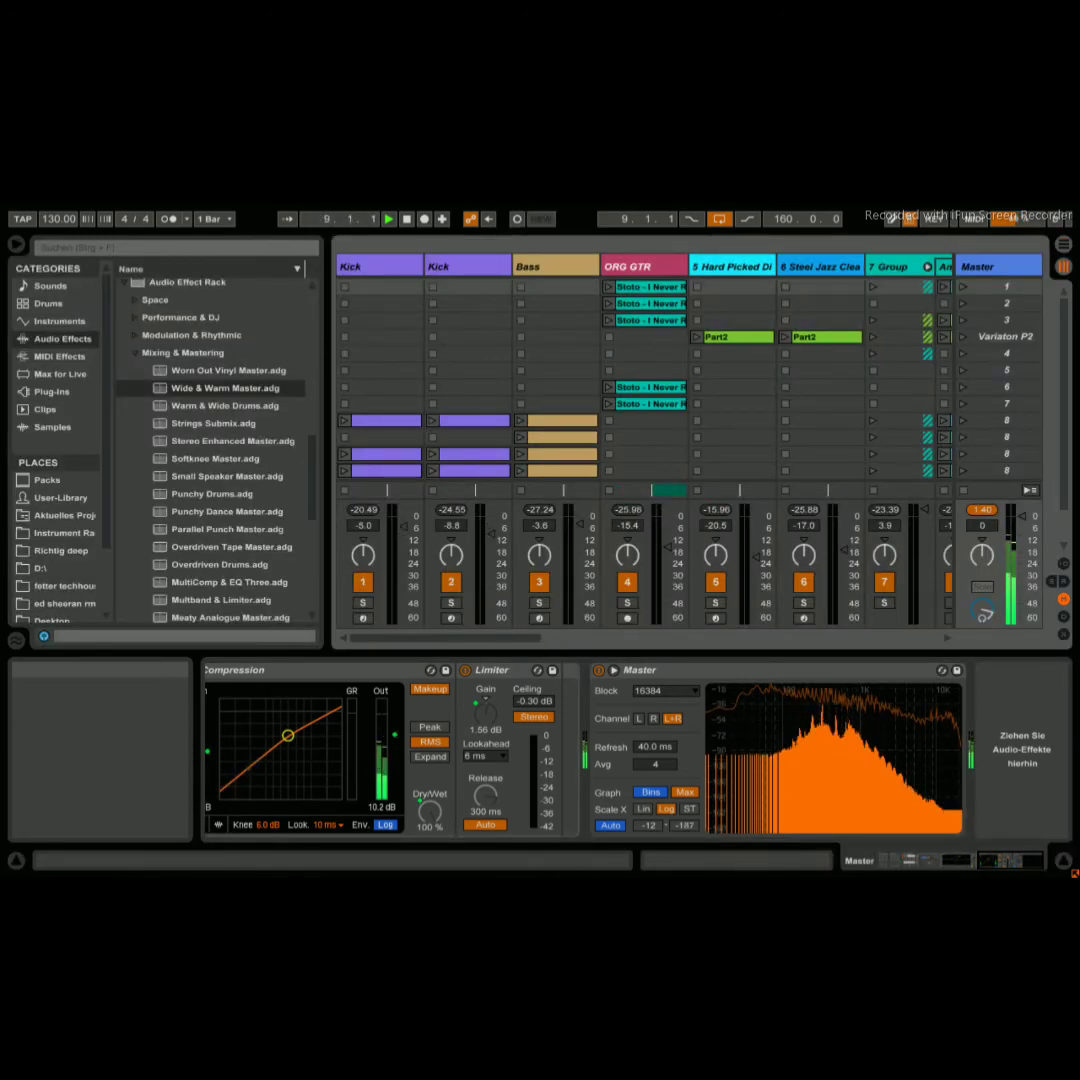
pyautogui.click(363, 525)
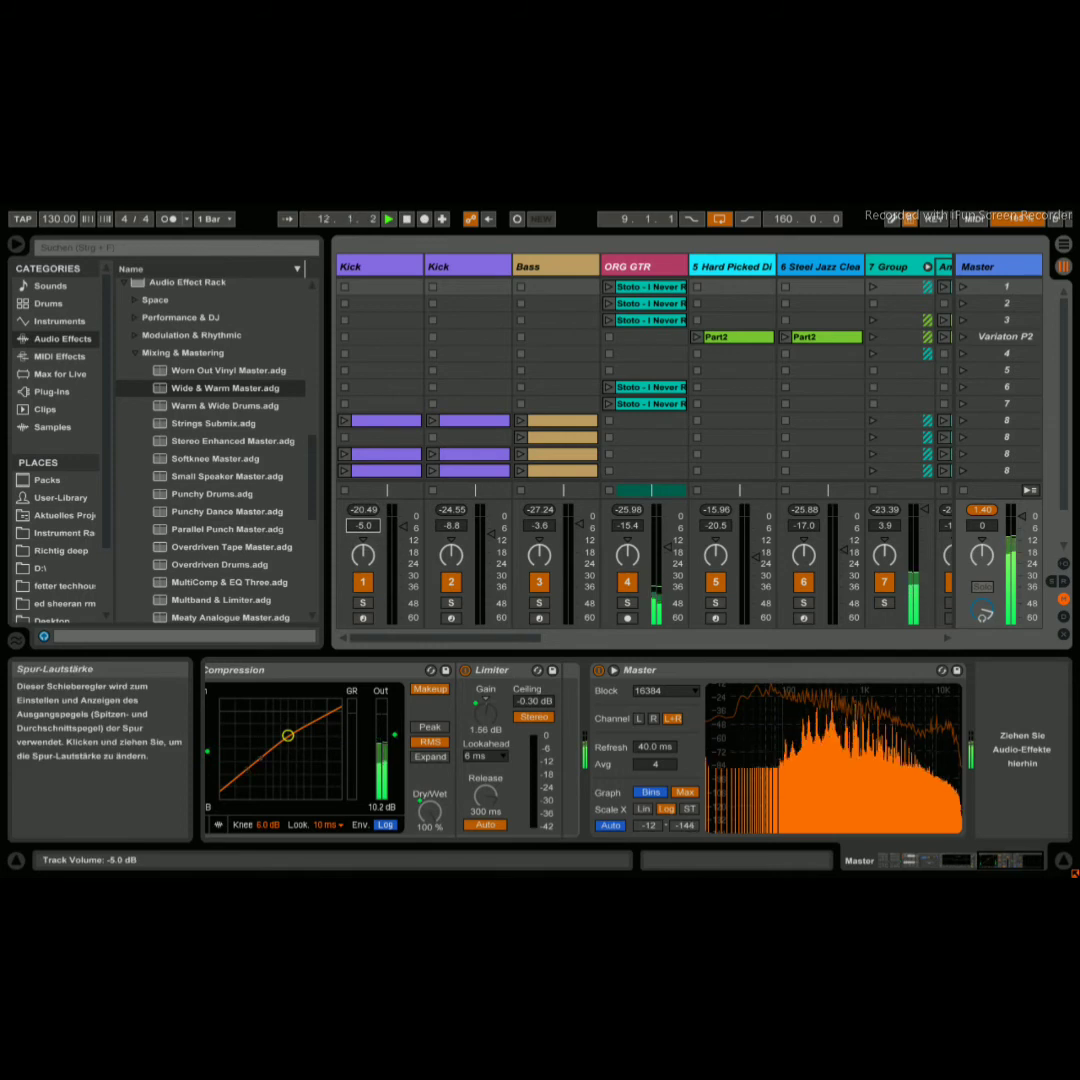
pyautogui.moveTo(363, 525); pyautogui.dragTo(363, 550)
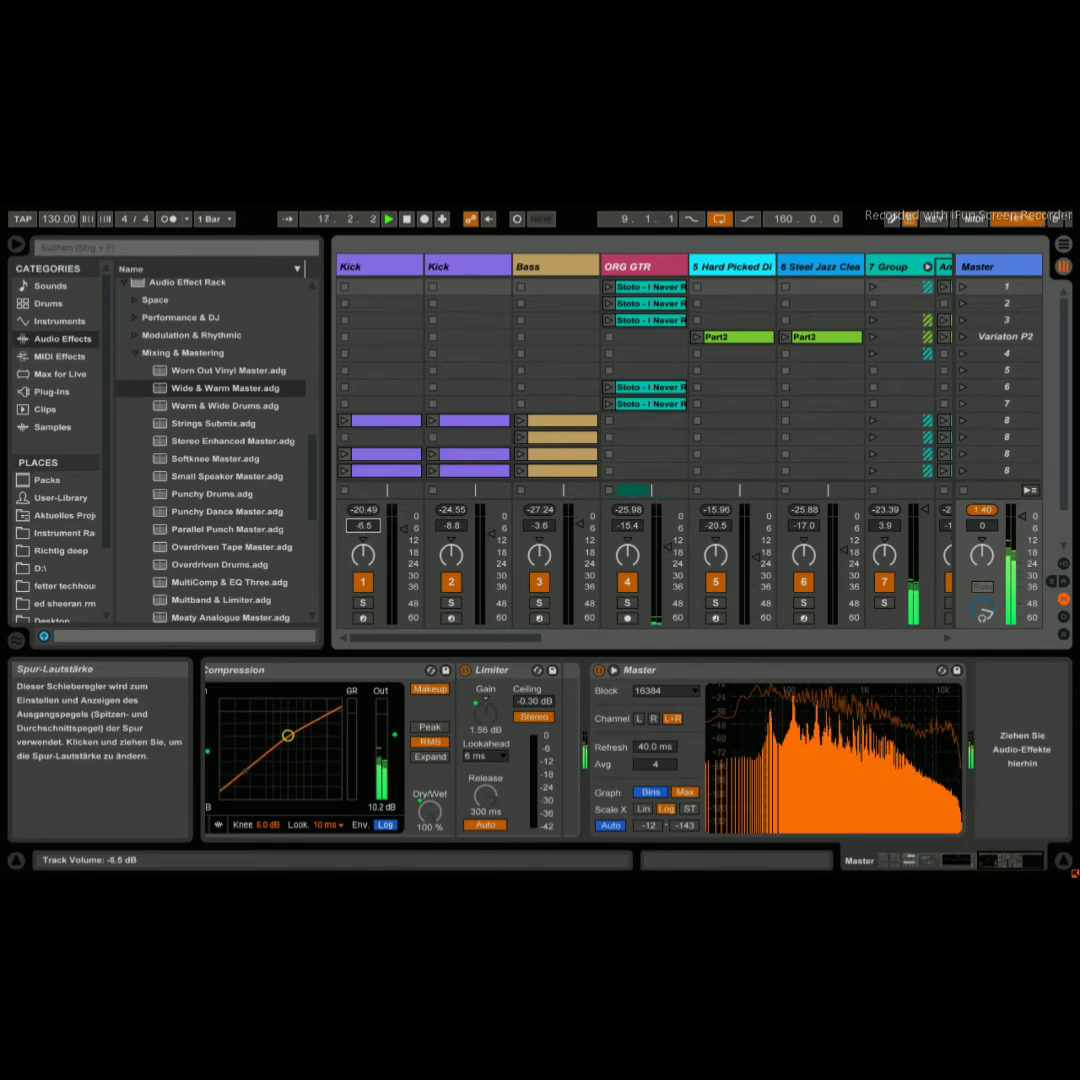
# - Play the arrangement from about bar 111 and check the track levels in the Session mixer
pyautogui.click(1063, 243)
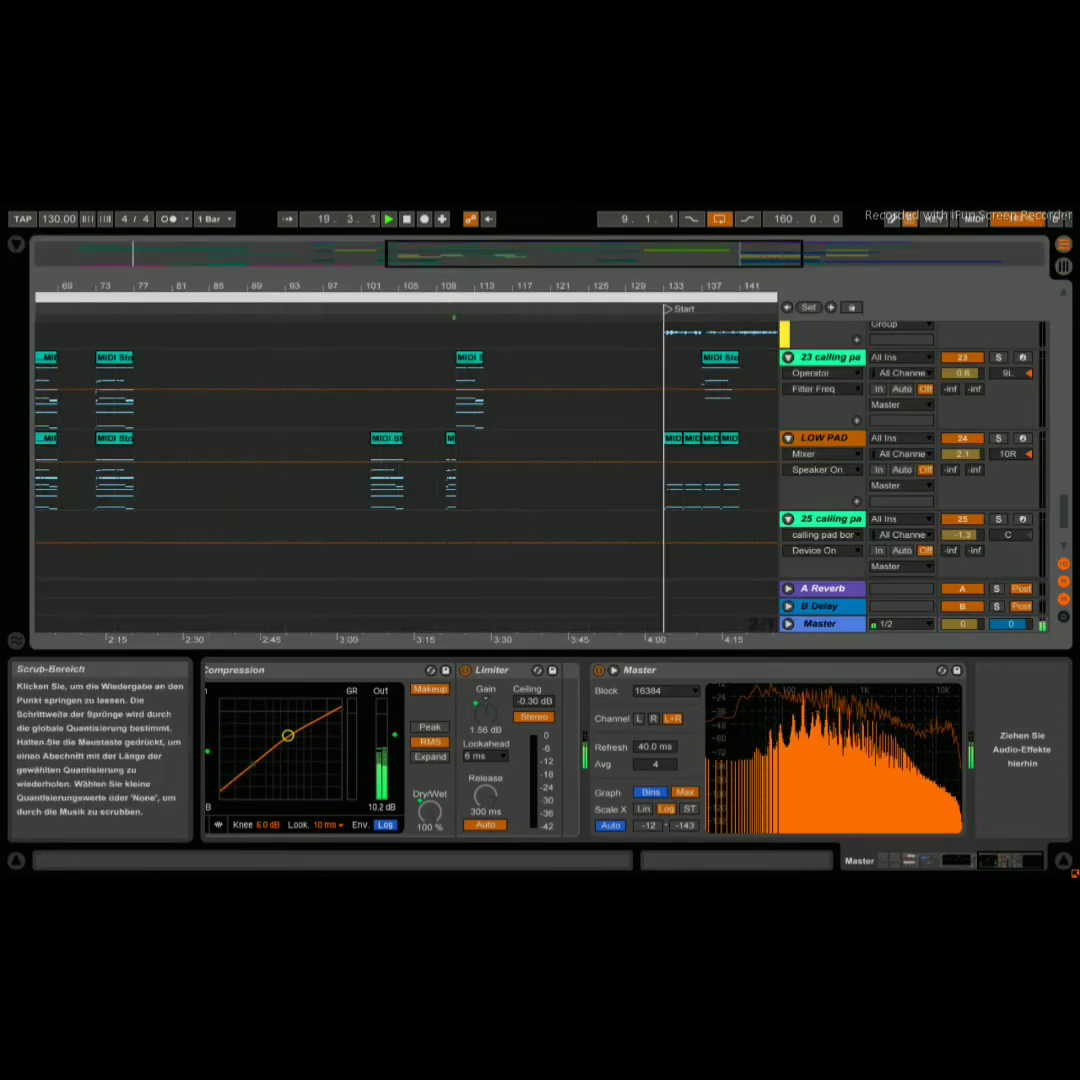
pyautogui.click(458, 297)
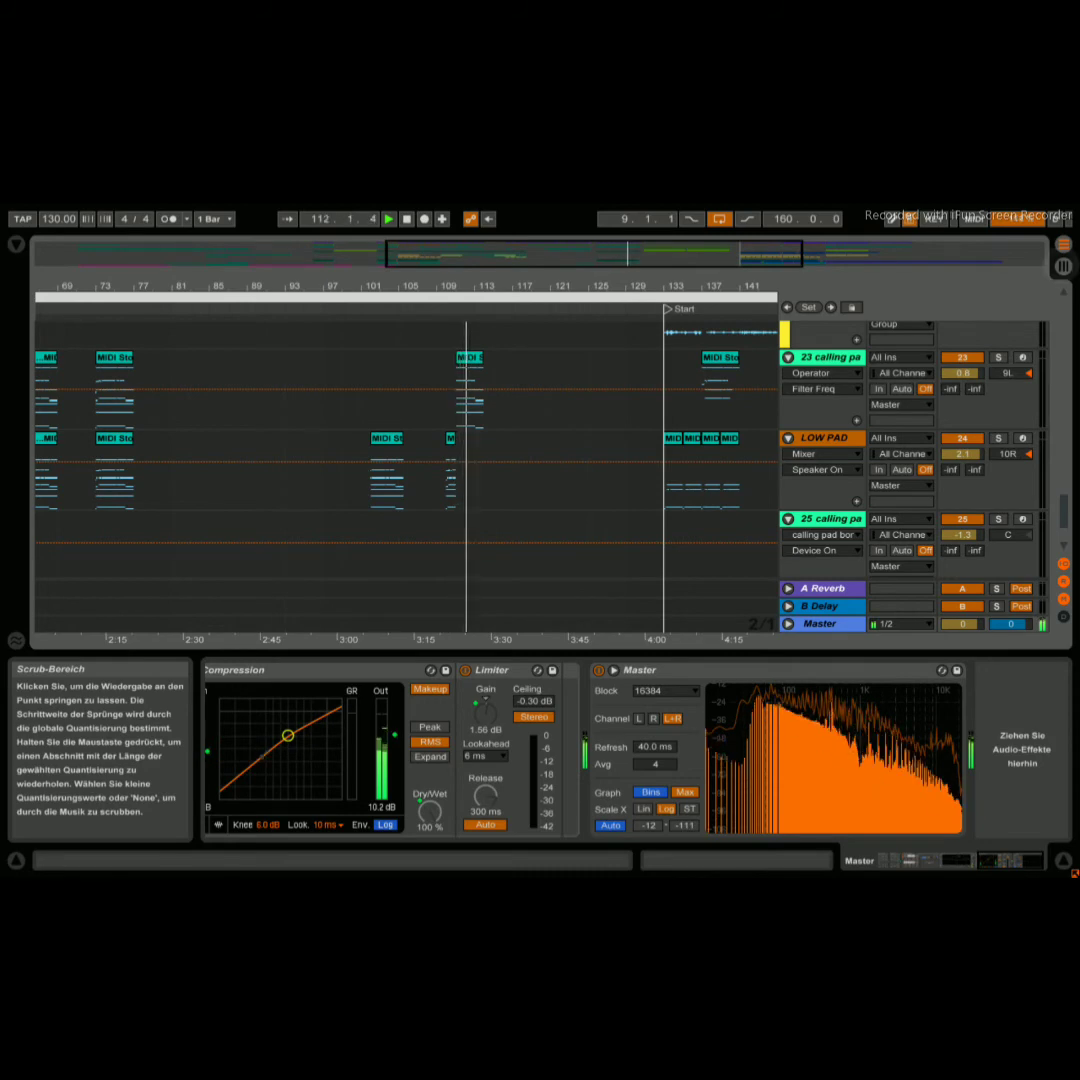
pyautogui.press('Tab')
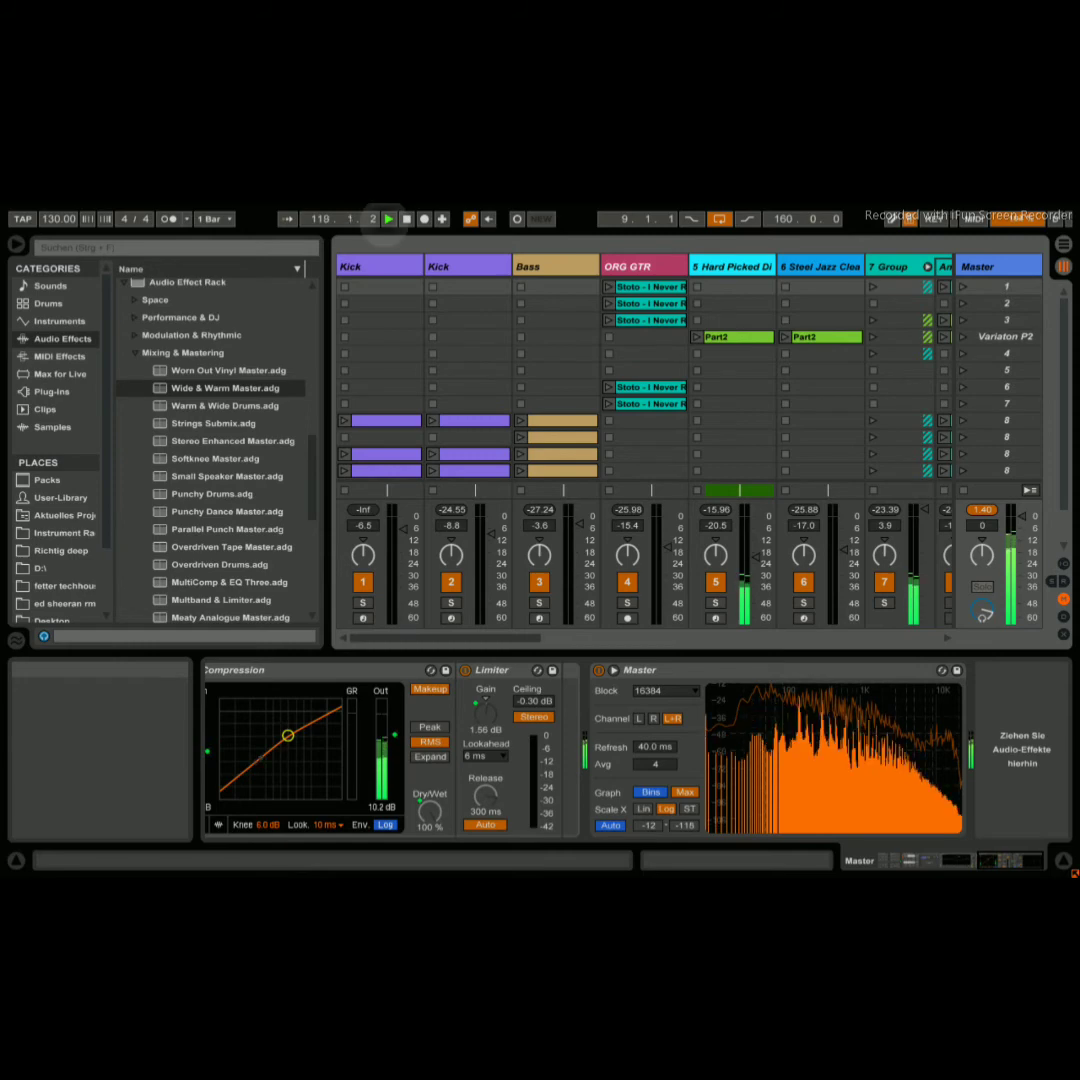
# - Restart playback from the loop start at bar 9 and compare the levels in the Arrangement and Session views
pyautogui.click(388, 219)
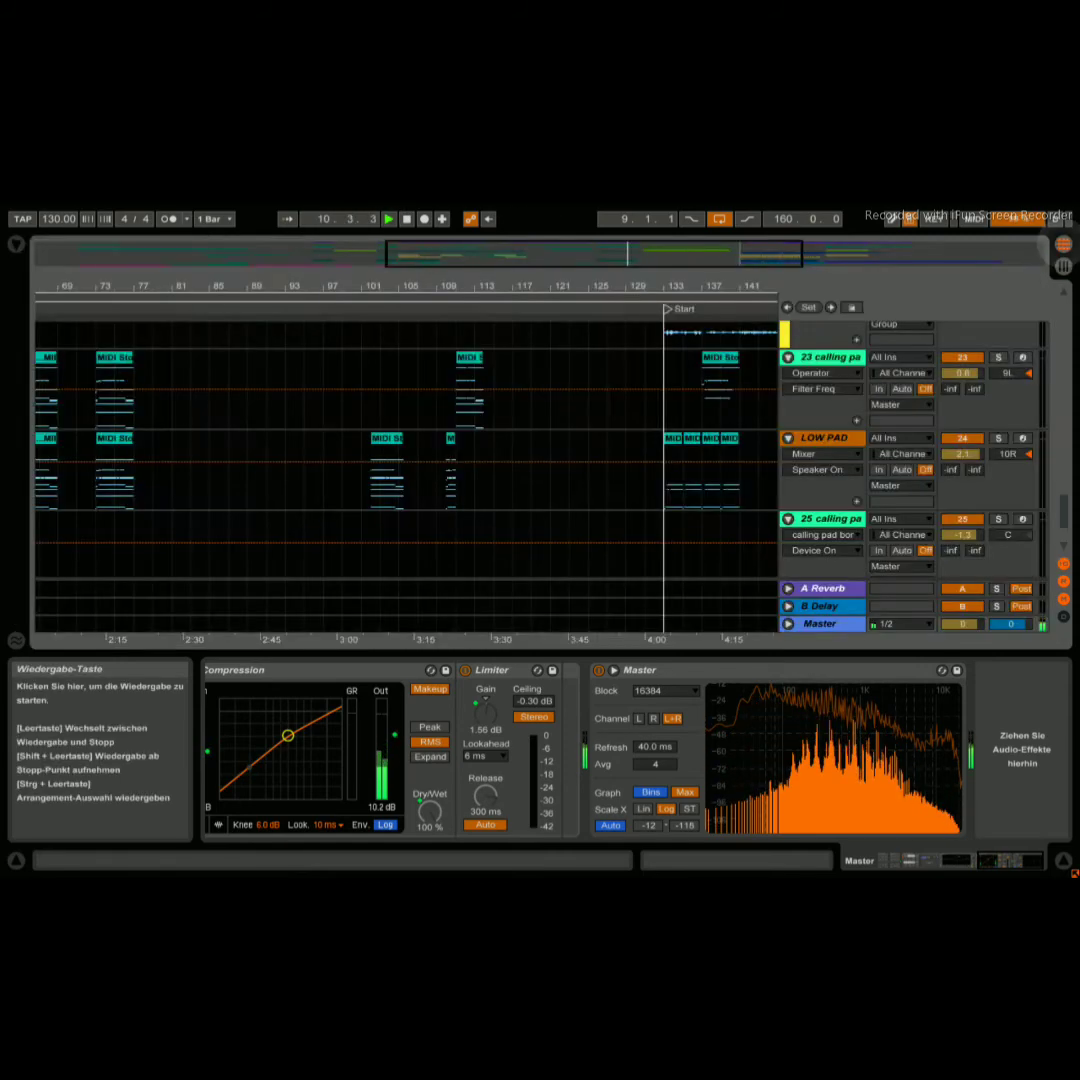
pyautogui.click(1063, 244)
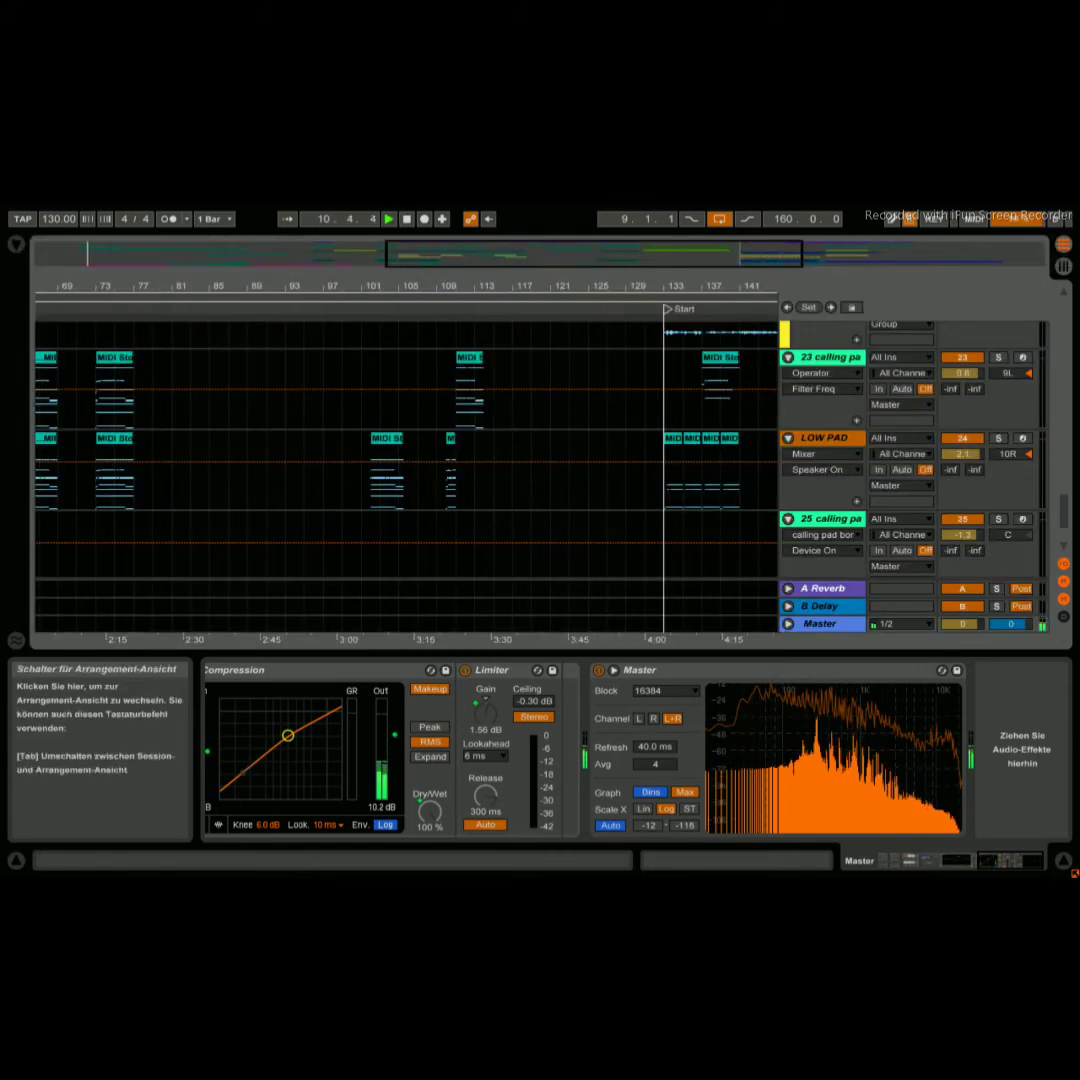
pyautogui.press('Tab')
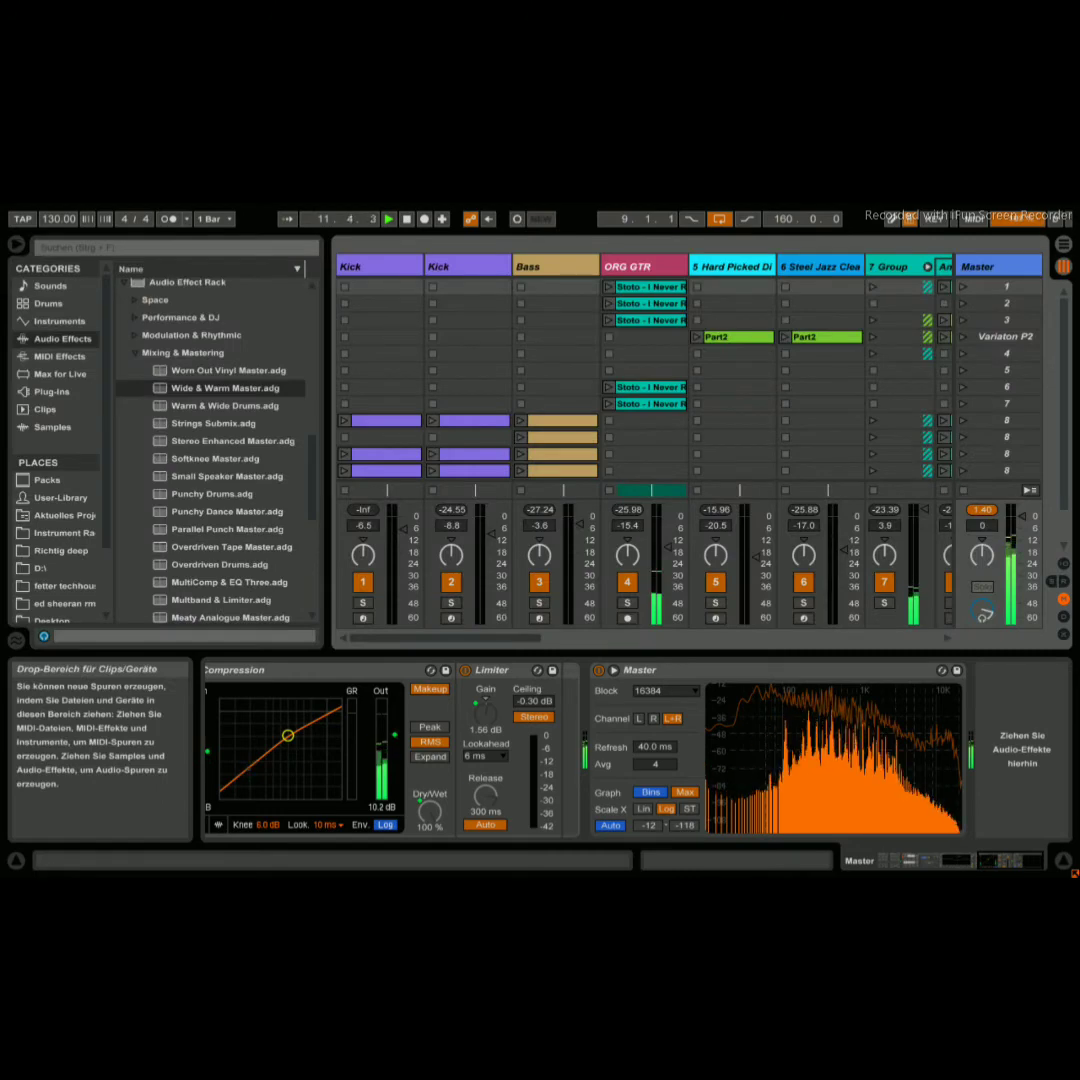
pyautogui.press('Tab')
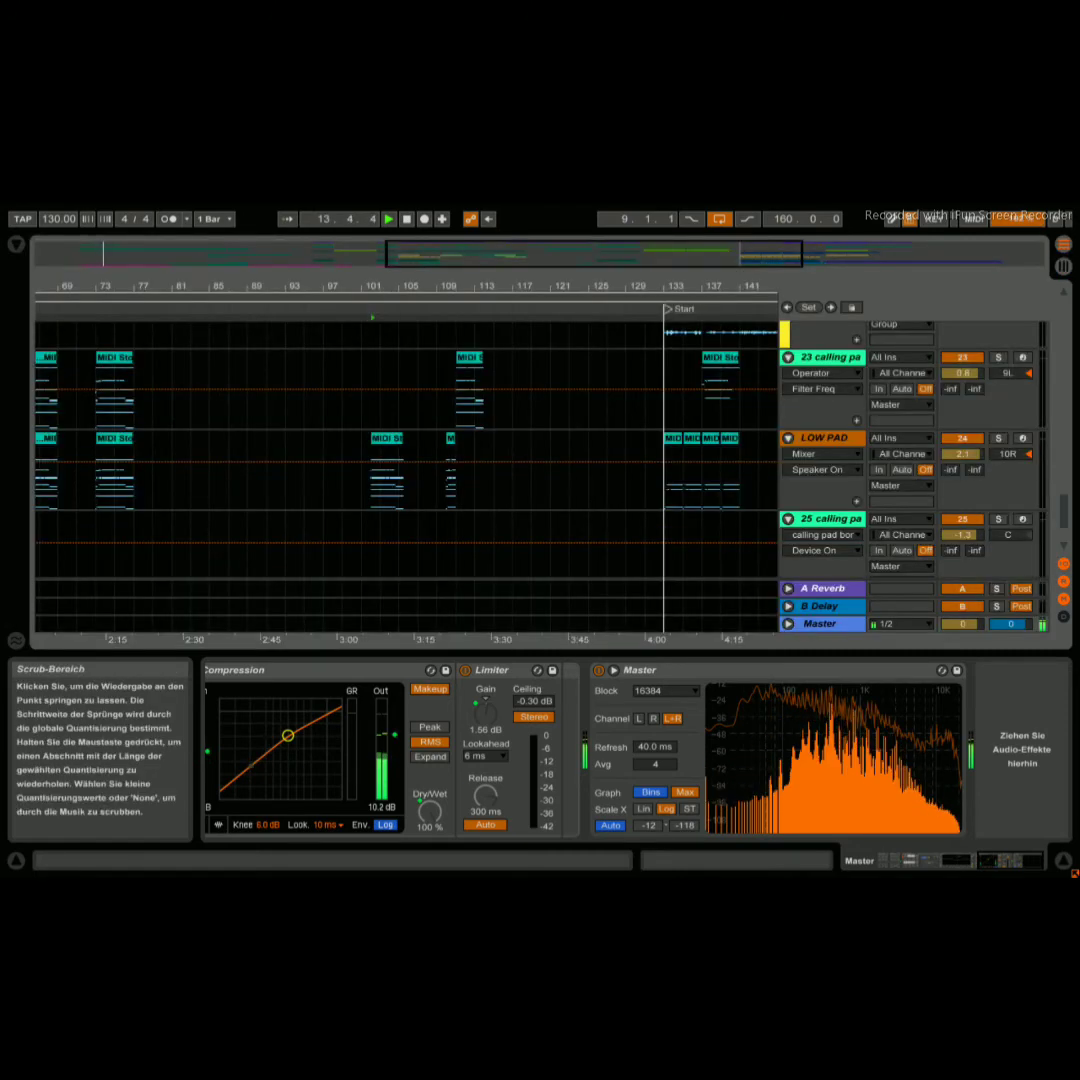
# - Play the arrangement from about bar 102 and examine the Master spectrum in the enlarged display, restoring its normal size
pyautogui.click(374, 302)
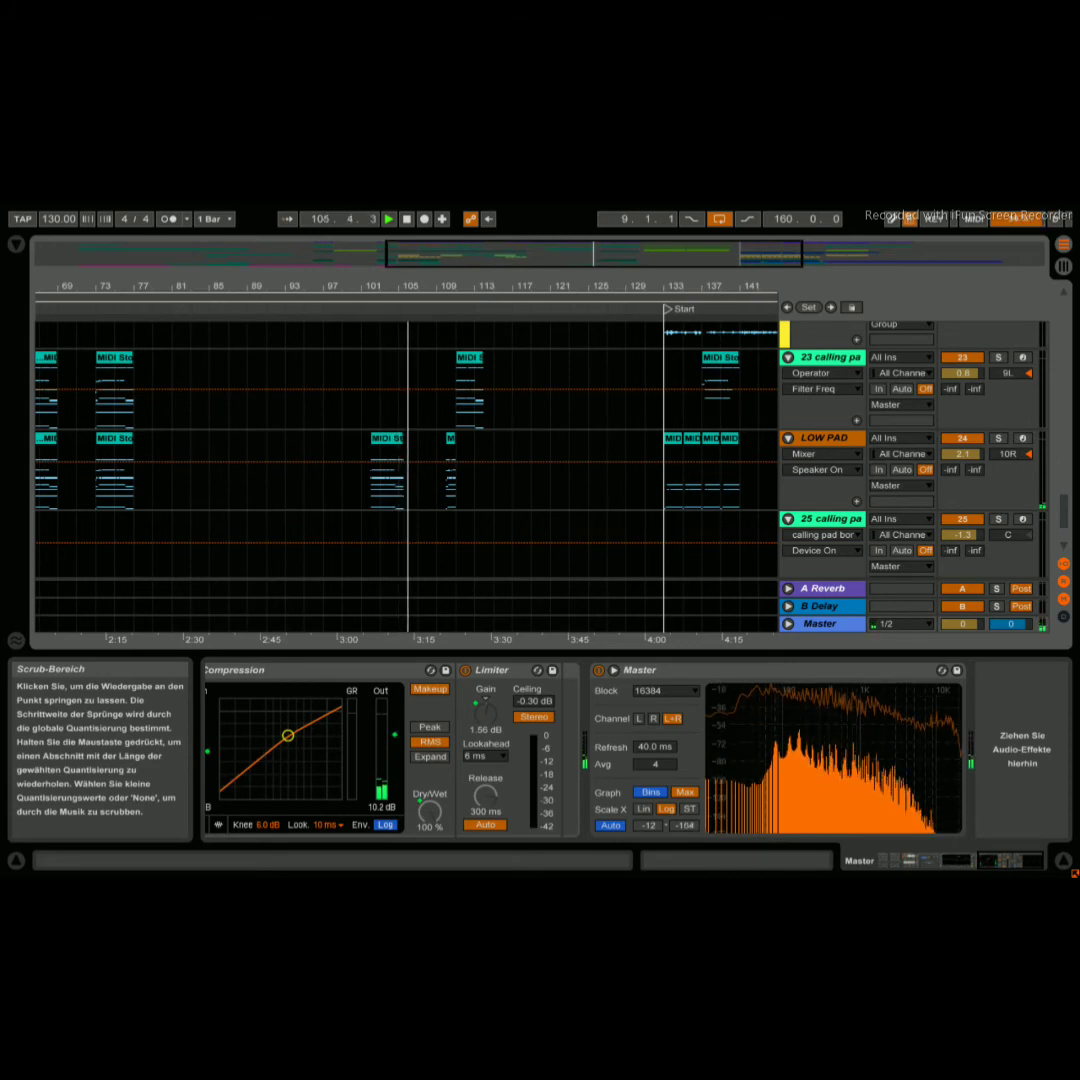
pyautogui.click(612, 670)
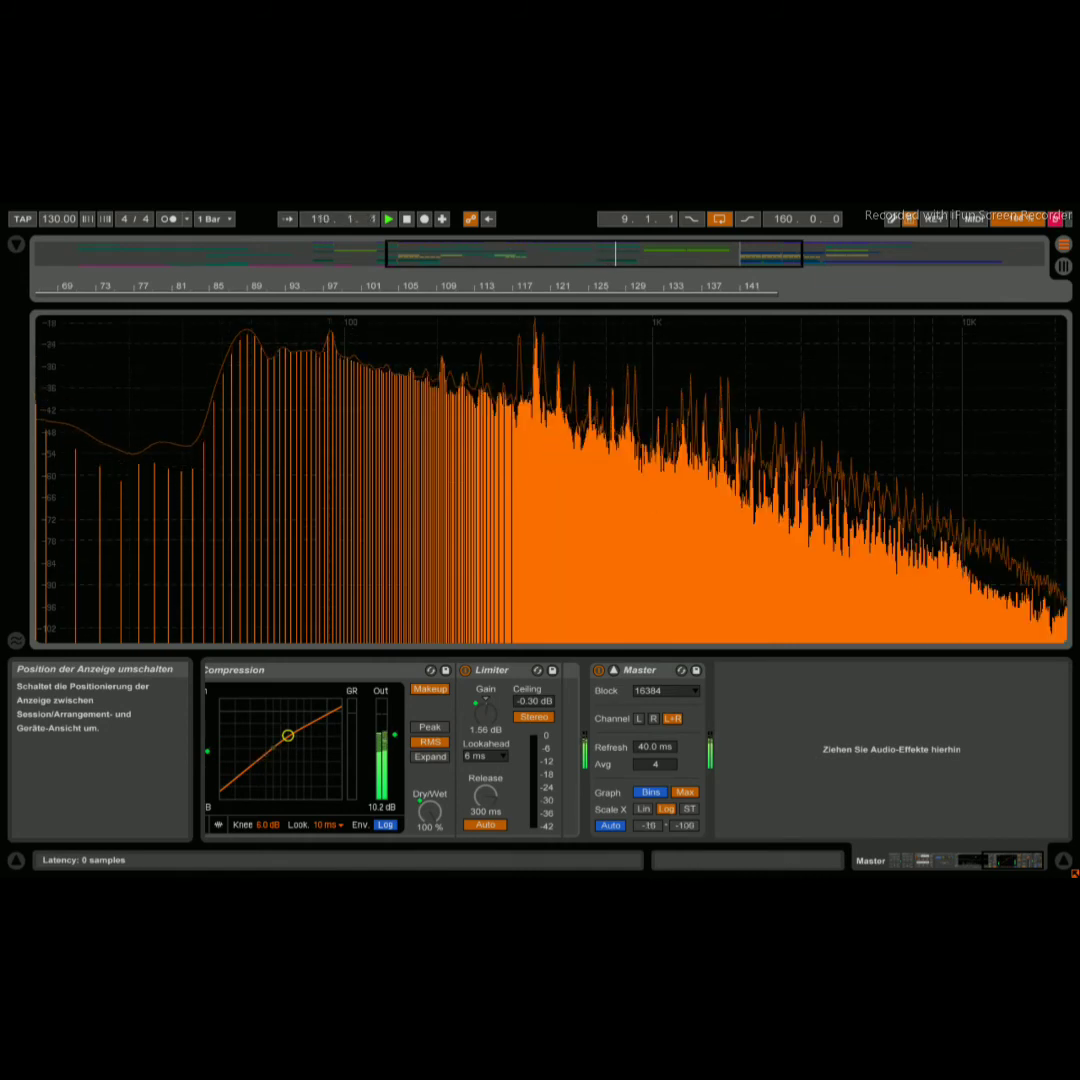
pyautogui.click(614, 670)
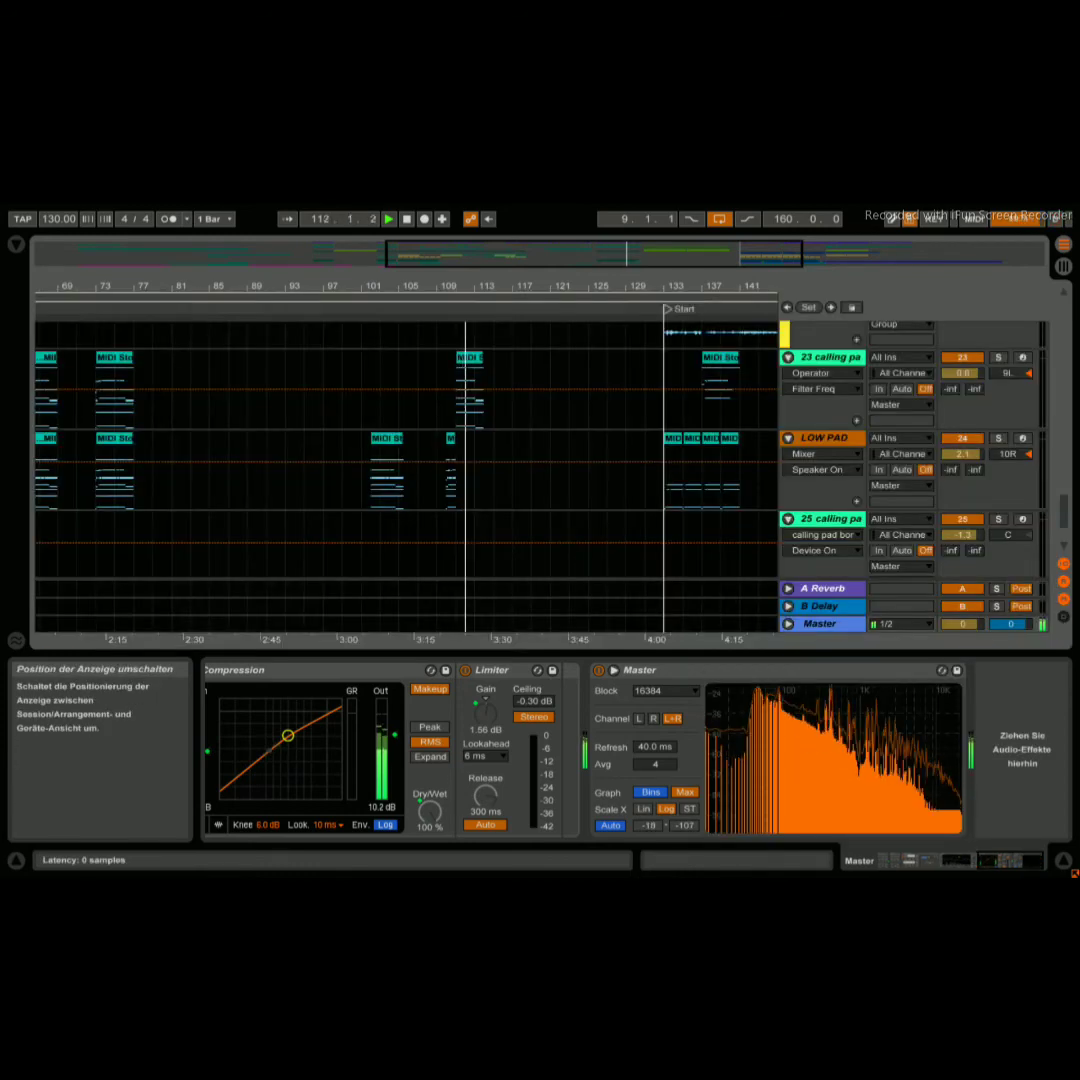
pyautogui.press('Tab')
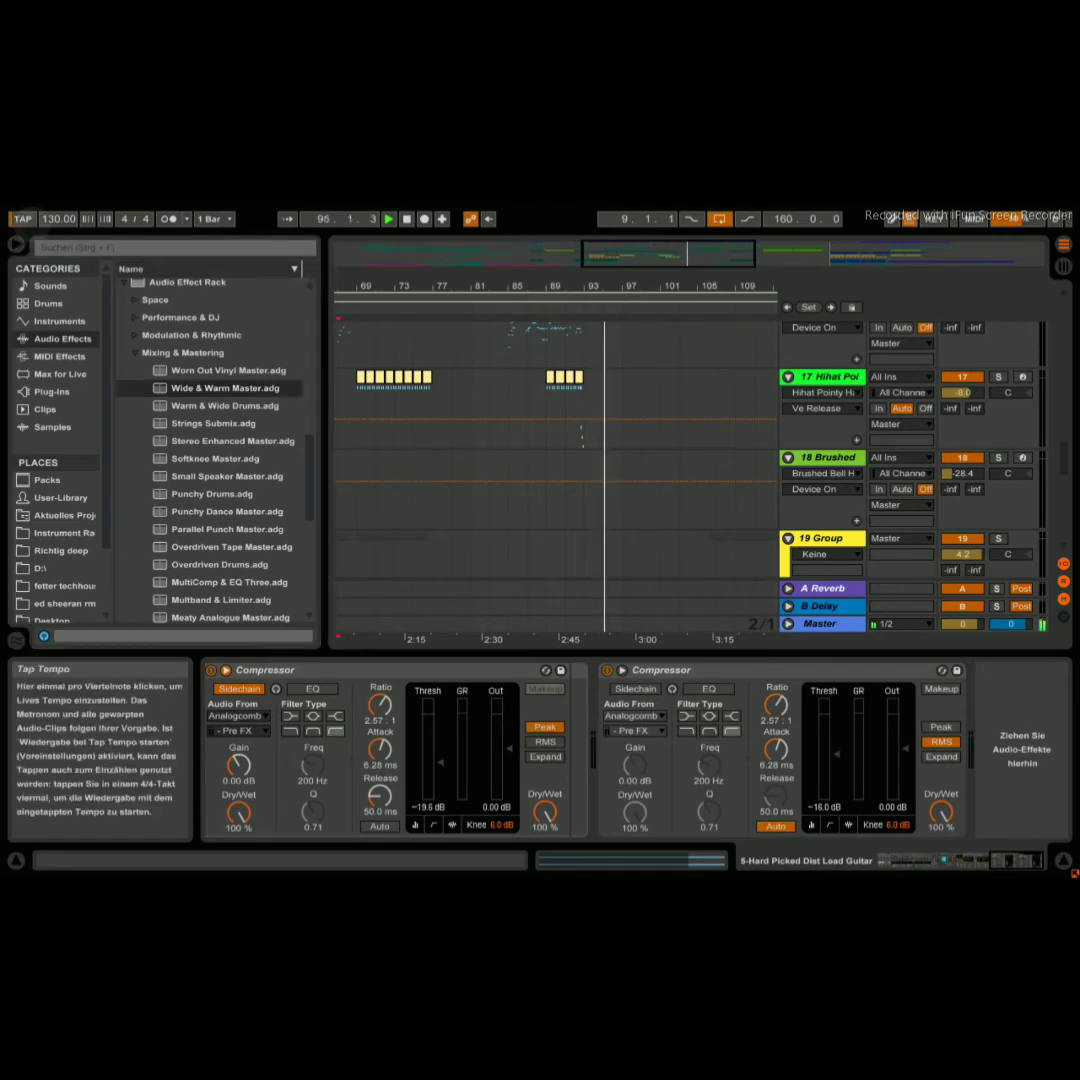
# - Hide the browser and play the arrangement from about bar 85, where the 14 morpheus atmo track is active
pyautogui.click(16, 243)
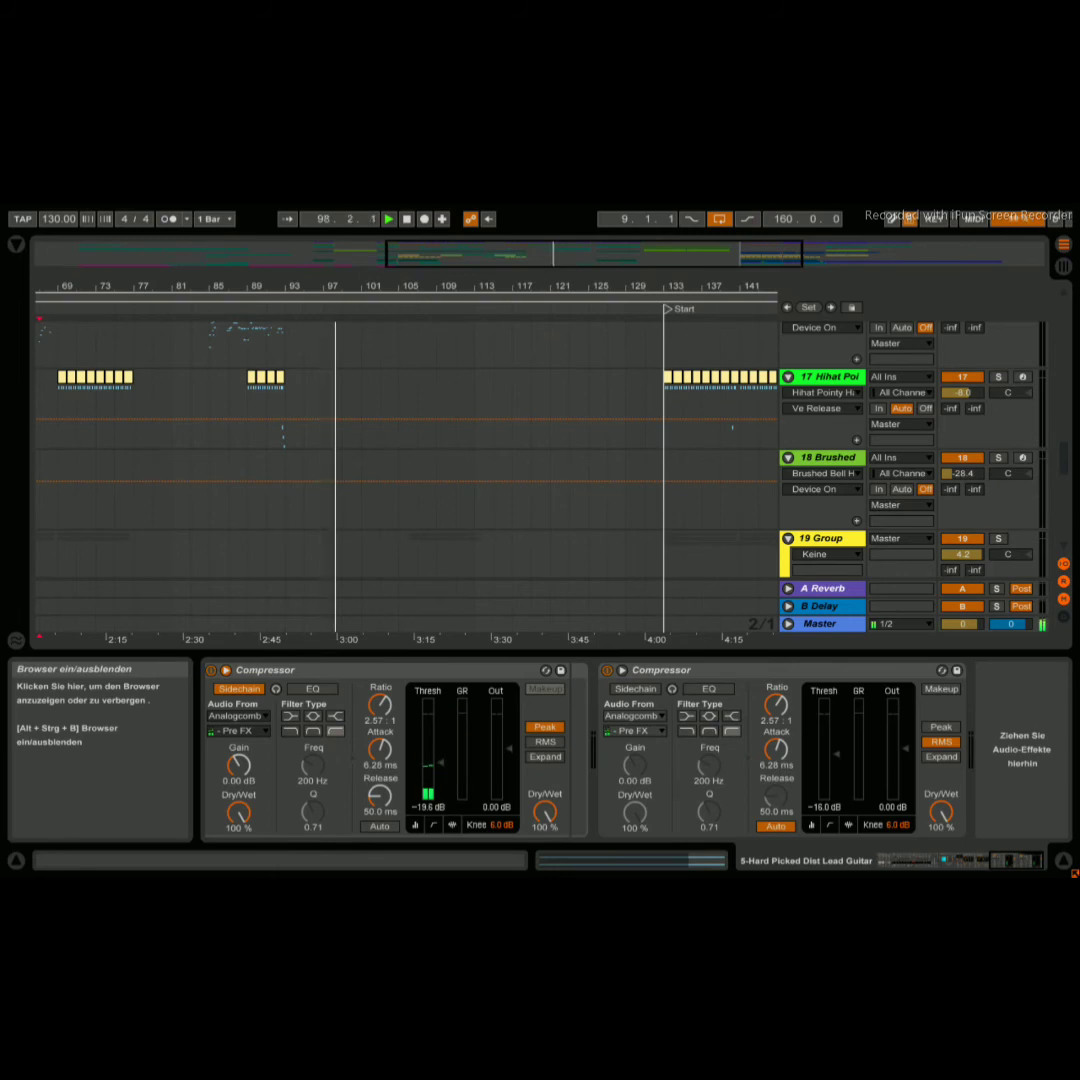
pyautogui.scroll(5, 400, 470)
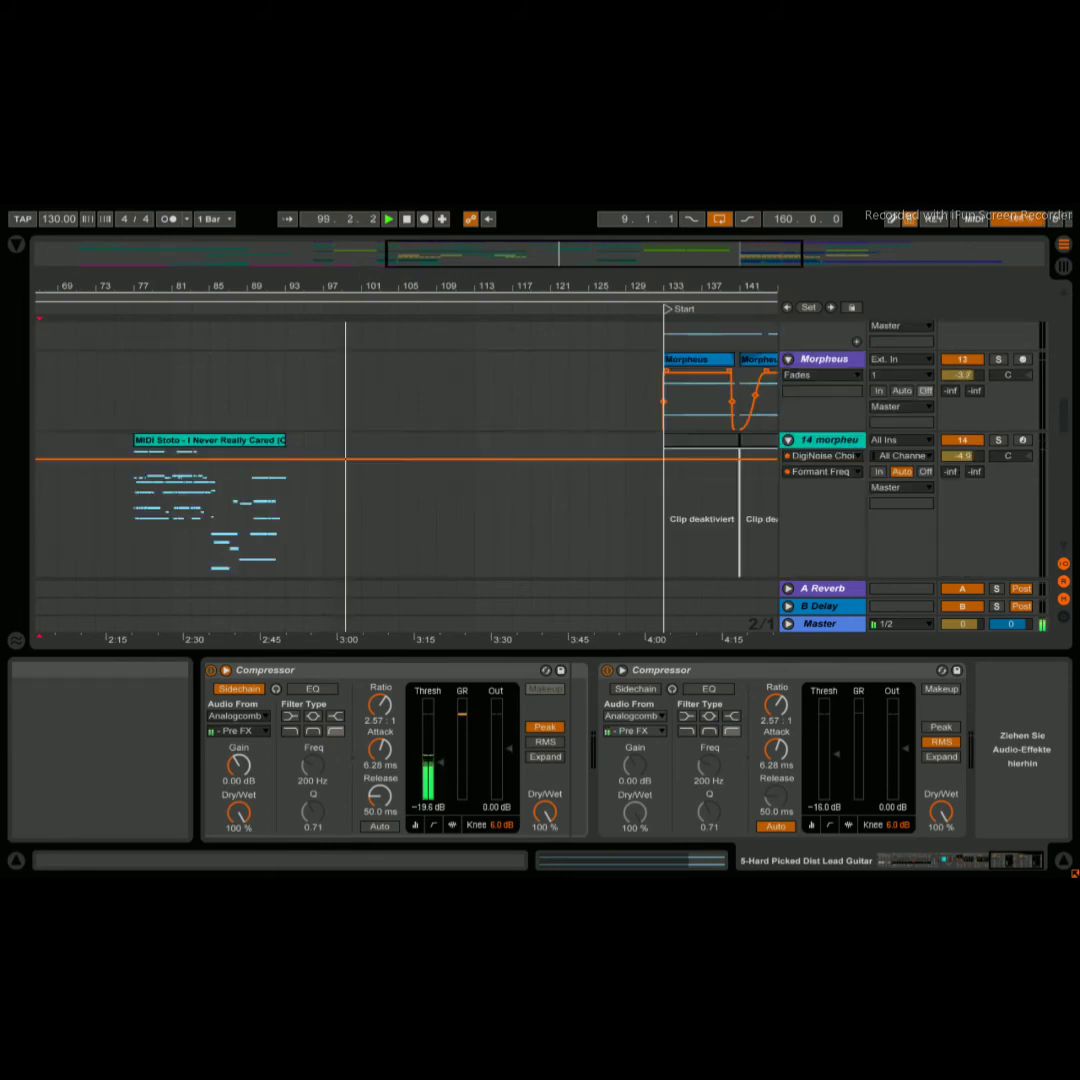
pyautogui.scroll(-3, 400, 470)
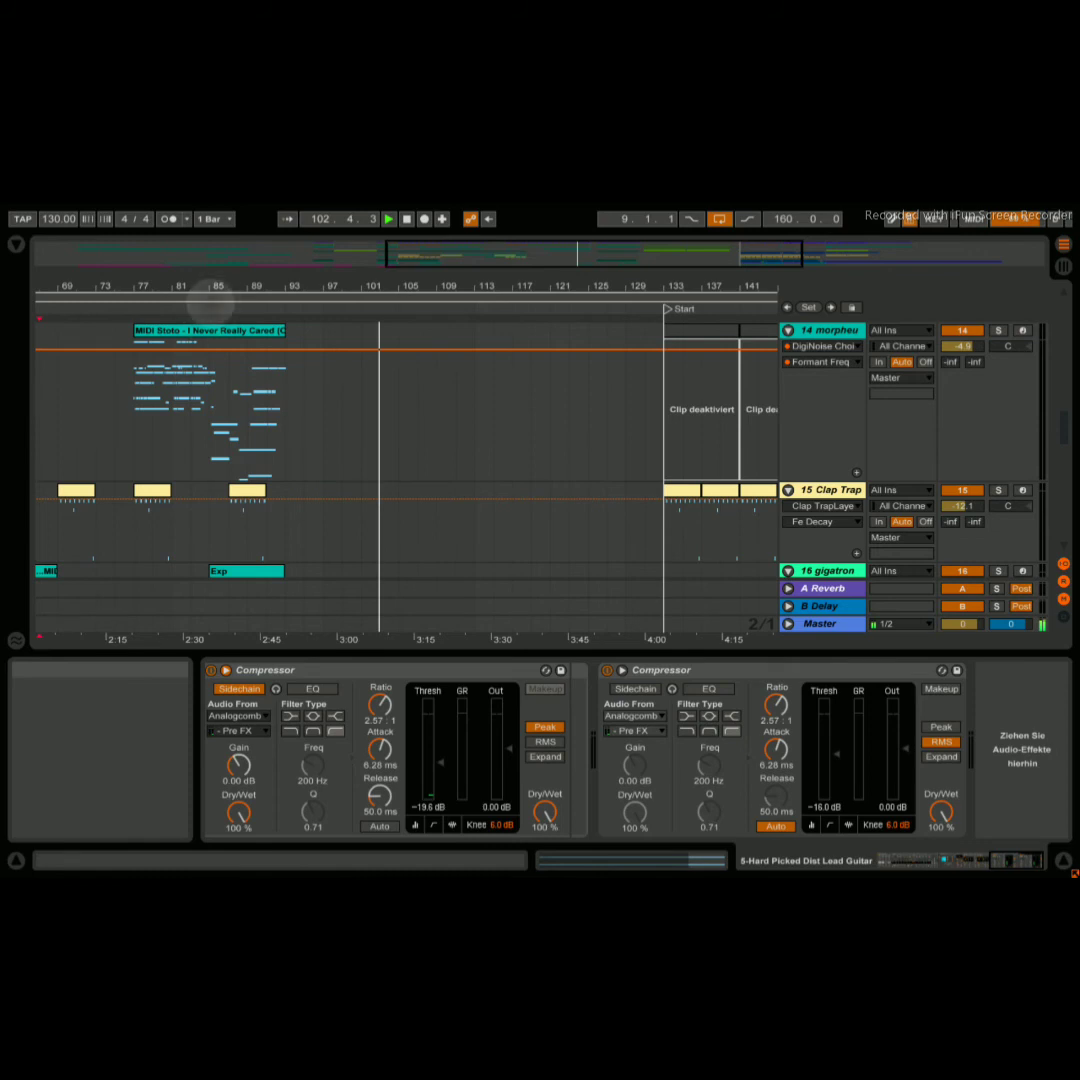
pyautogui.click(210, 298)
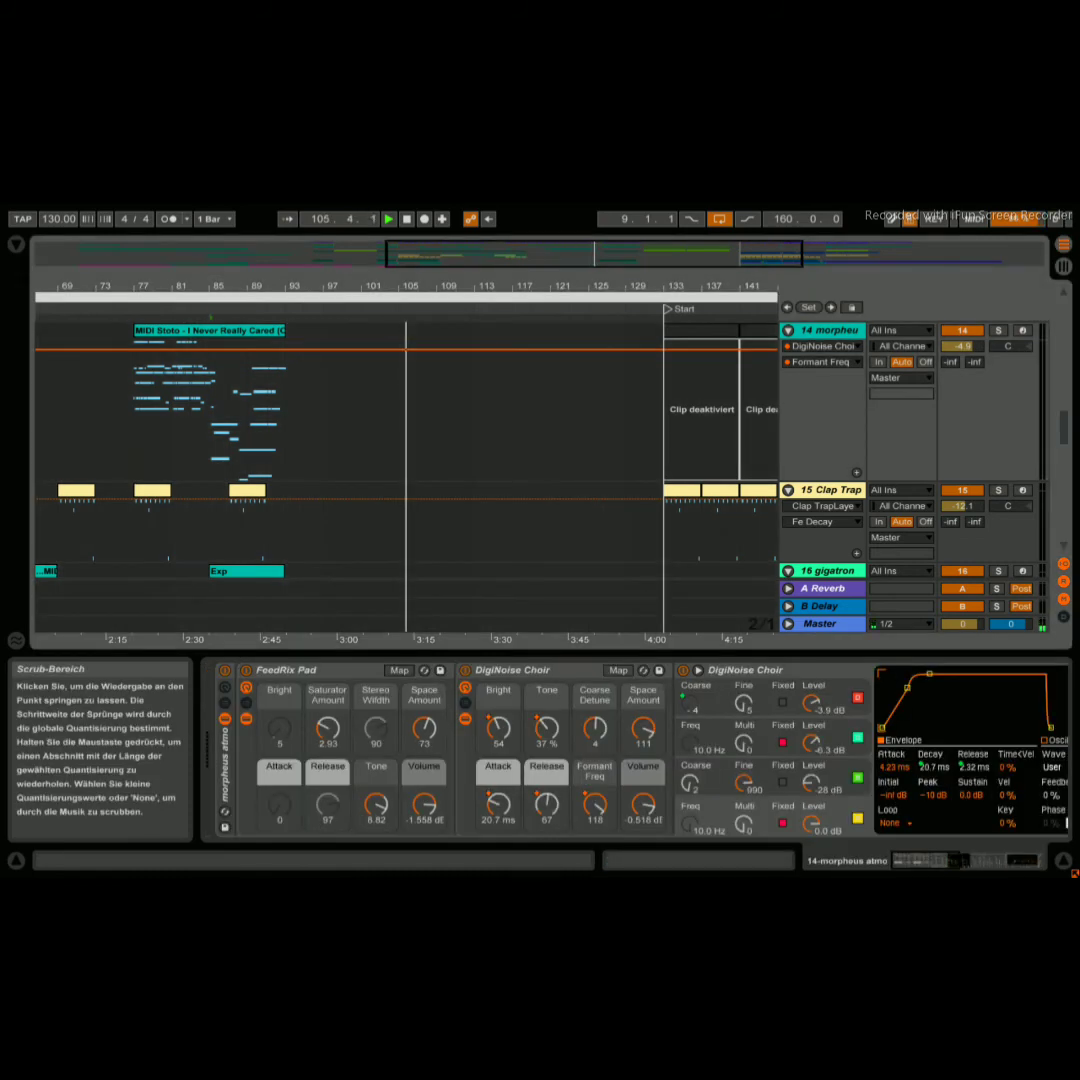
pyautogui.click(211, 316)
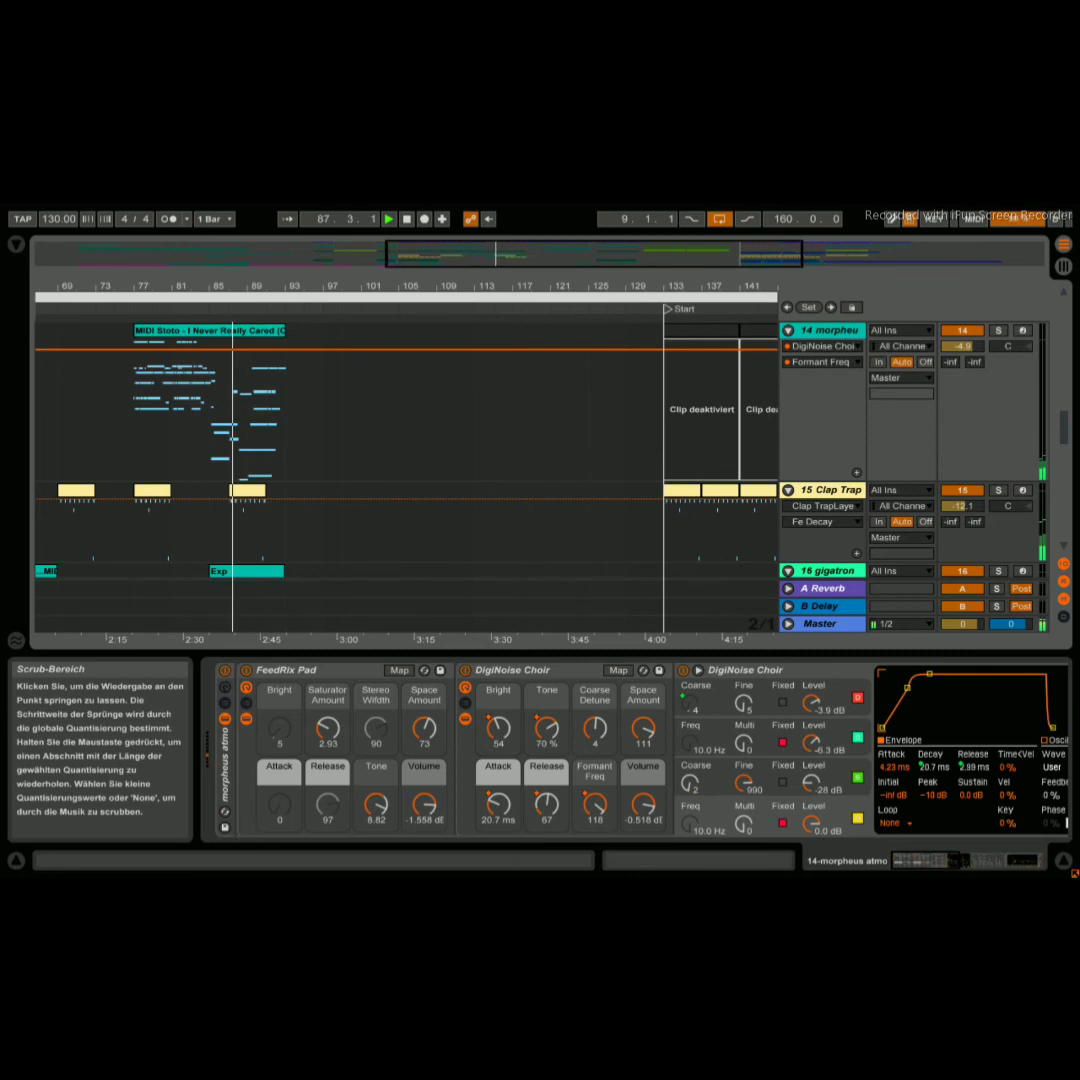
# - Solo the 16 gigatron track briefly during playback and switch its solo off again
pyautogui.scroll(-4, 400, 460)
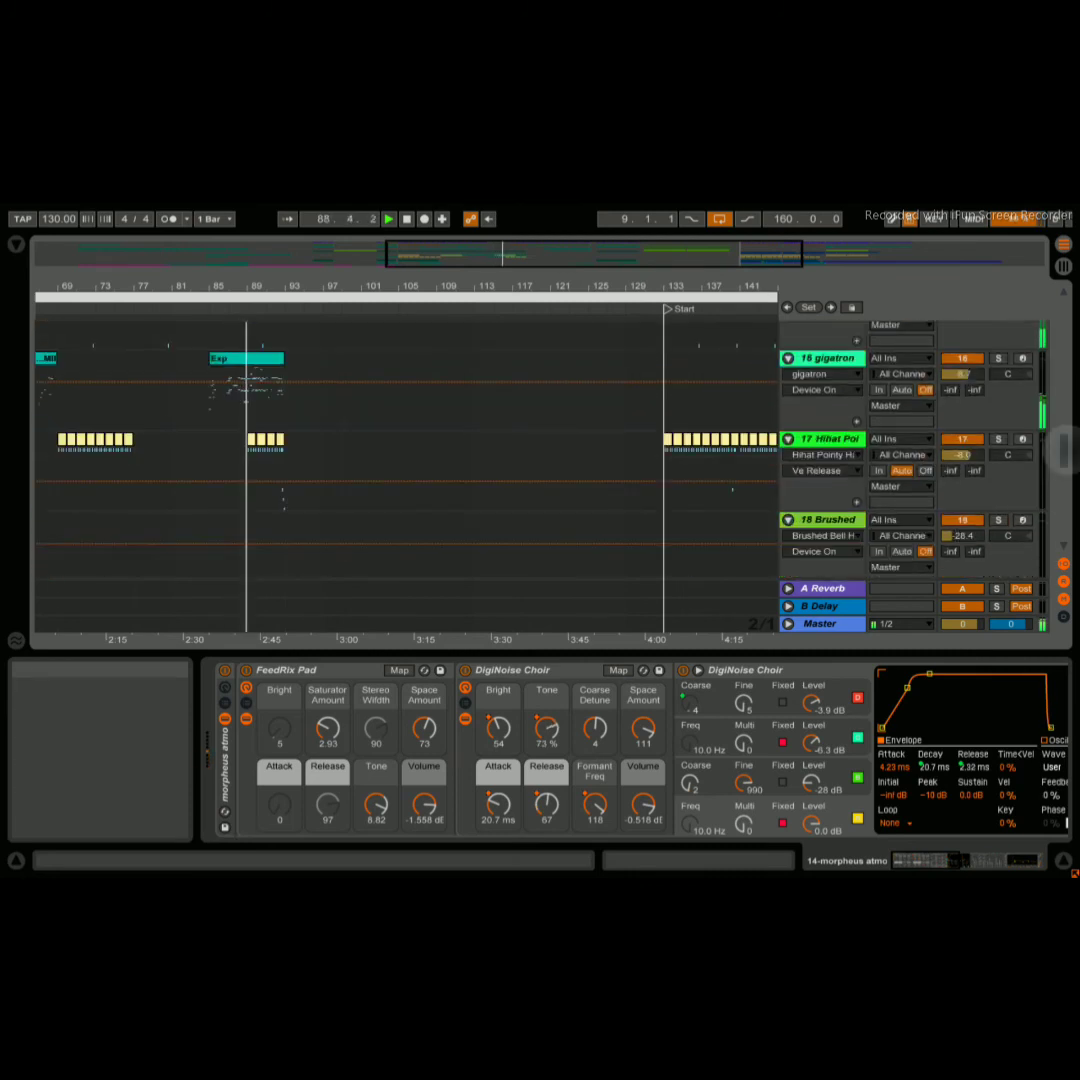
pyautogui.scroll(-1, 400, 460)
pyautogui.scroll(1, 400, 460)
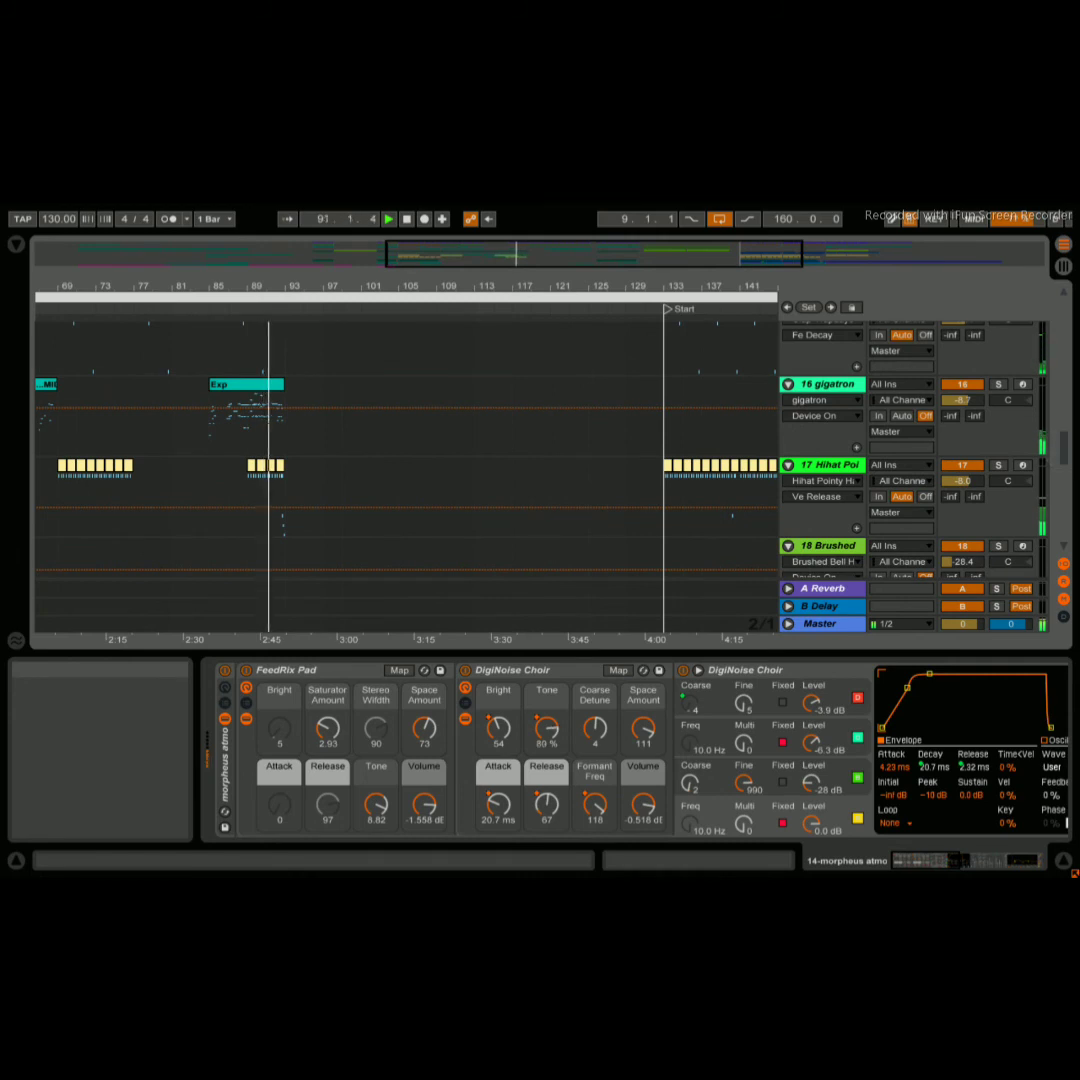
pyautogui.click(998, 384)
pyautogui.click(998, 384)
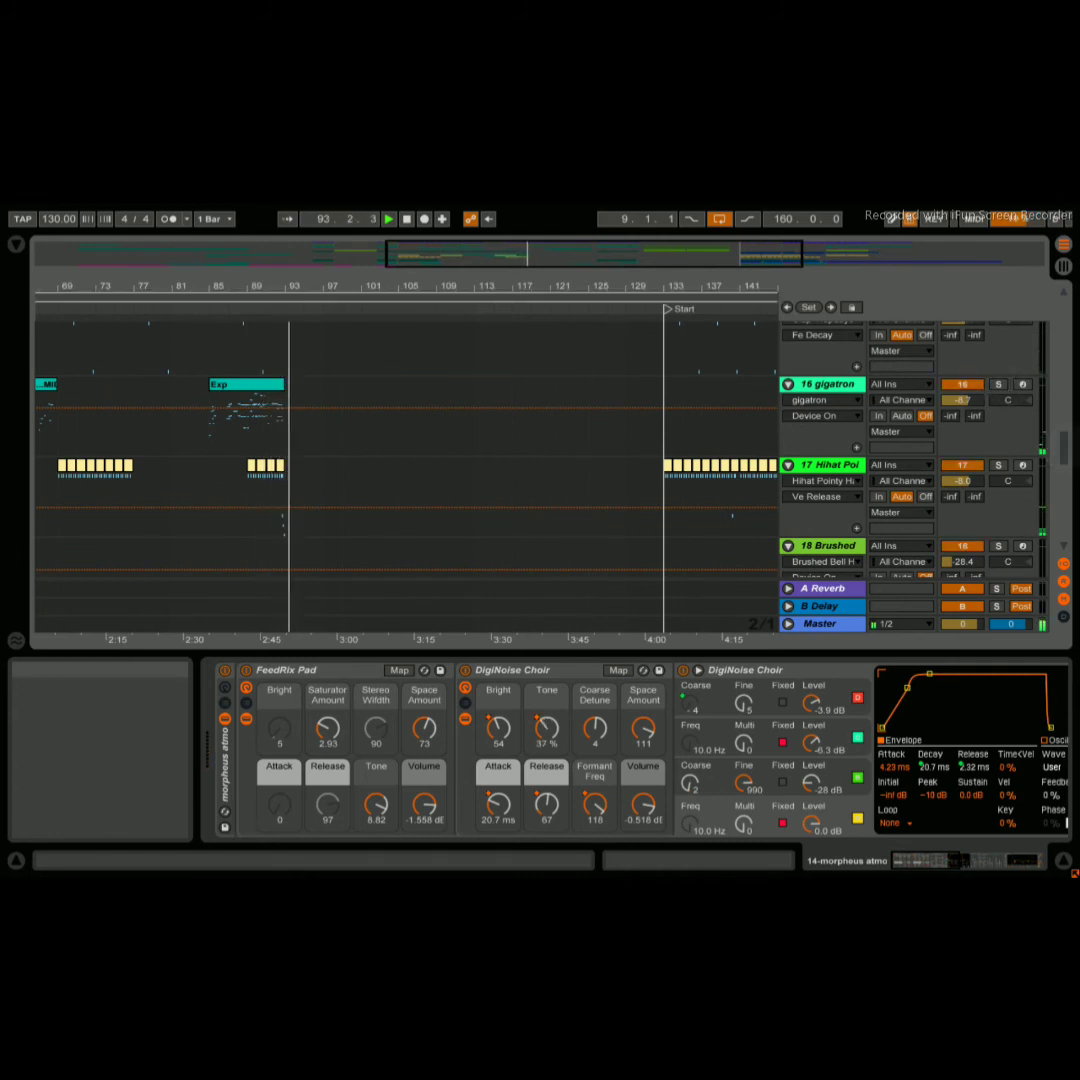
# - Examine the clips and levels of the tracks from 17 Hihat and 19 Group down to 16th Angel during playback
pyautogui.moveTo(1059, 446)
pyautogui.mouseDown()
pyautogui.moveTo(1059, 503)
pyautogui.moveTo(1058, 480)
pyautogui.mouseUp()
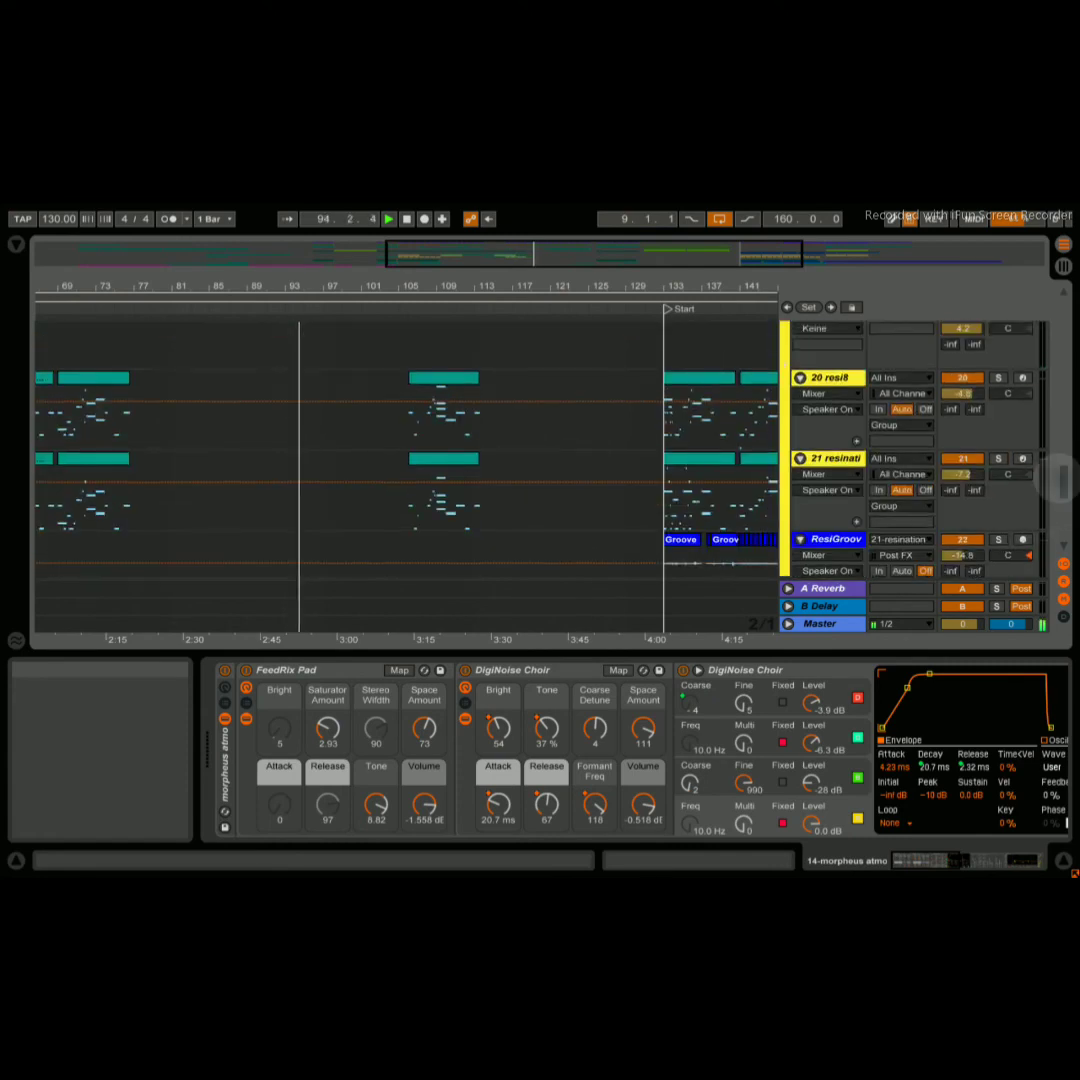
pyautogui.scroll(4, 400, 470)
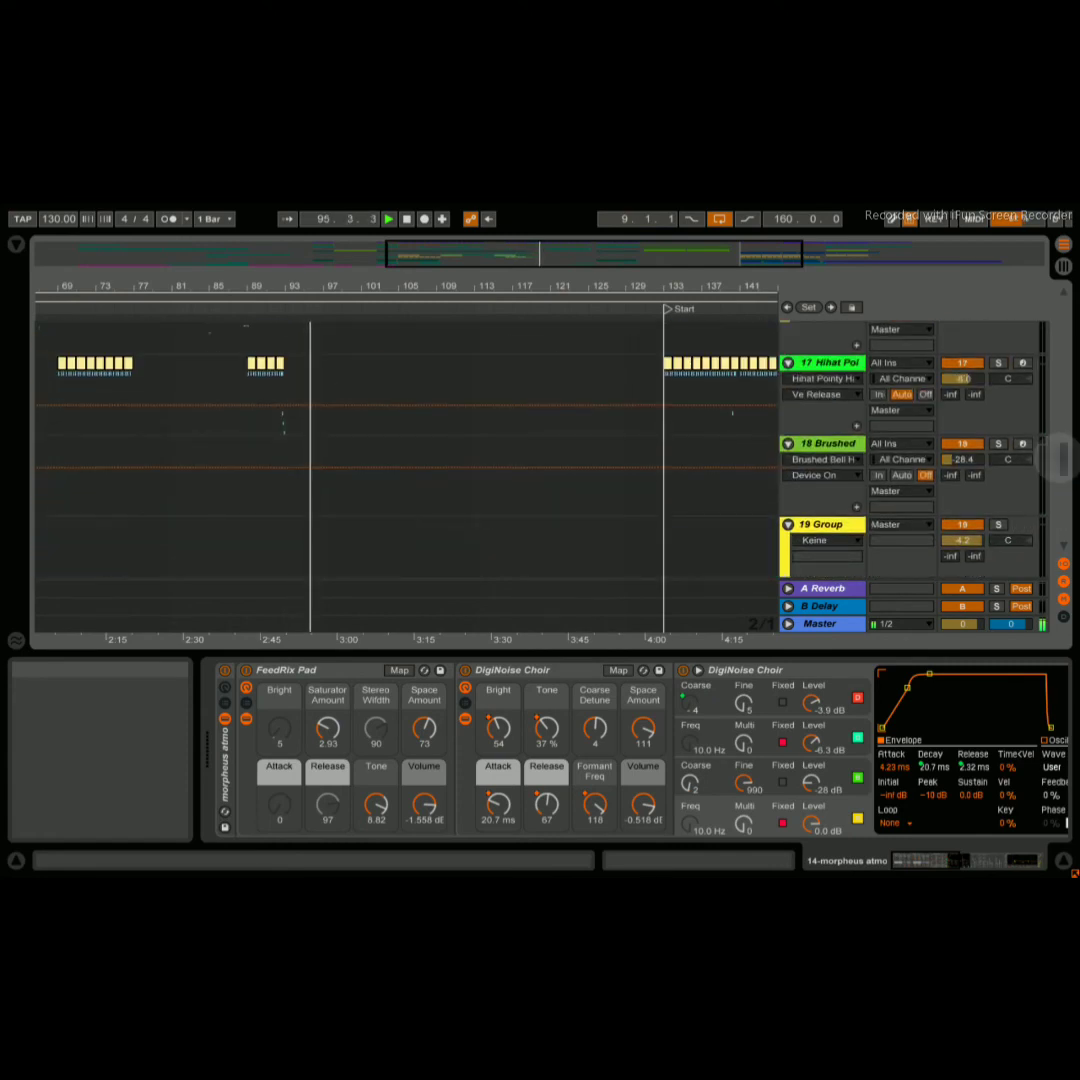
pyautogui.scroll(-3, 400, 450)
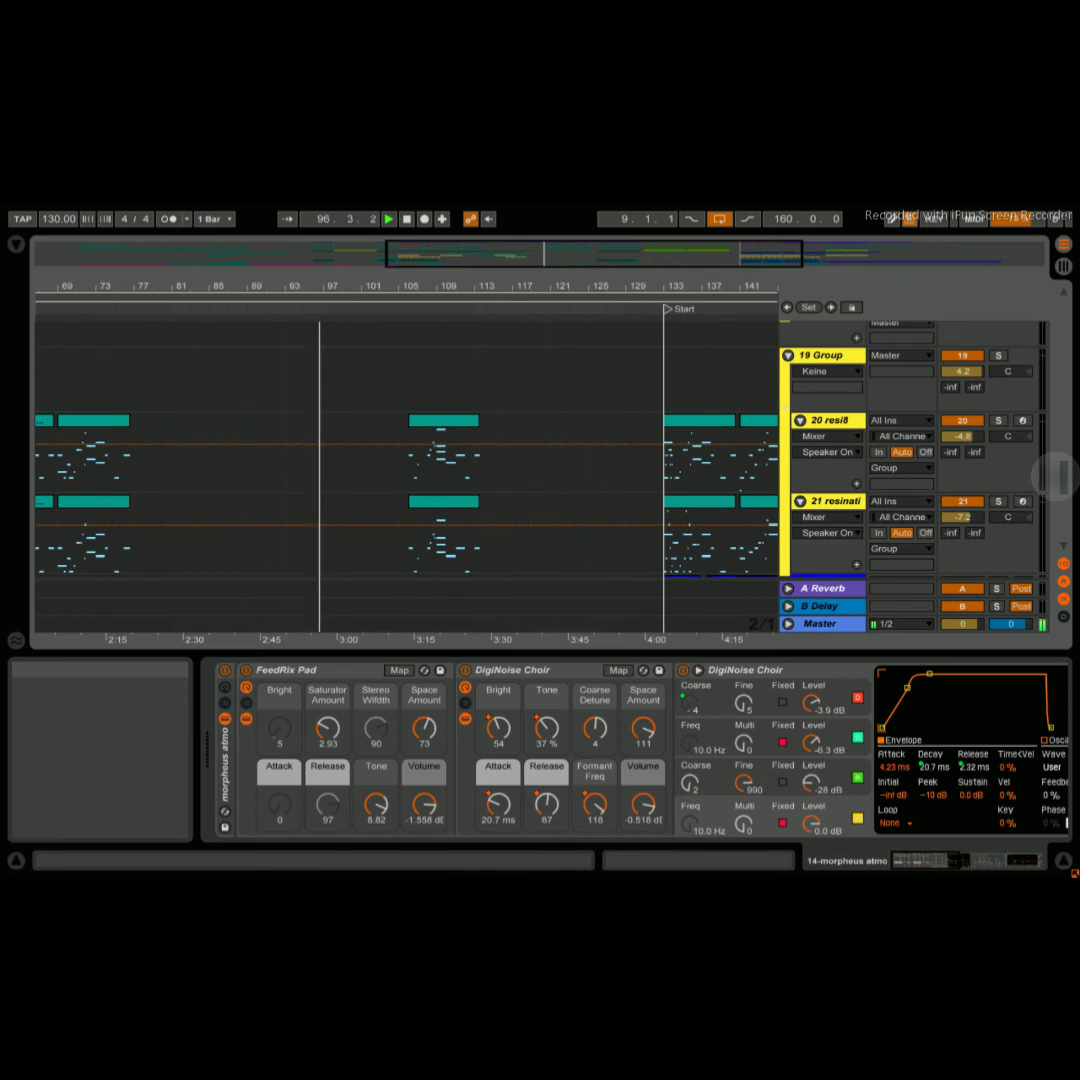
pyautogui.scroll(-6, 400, 450)
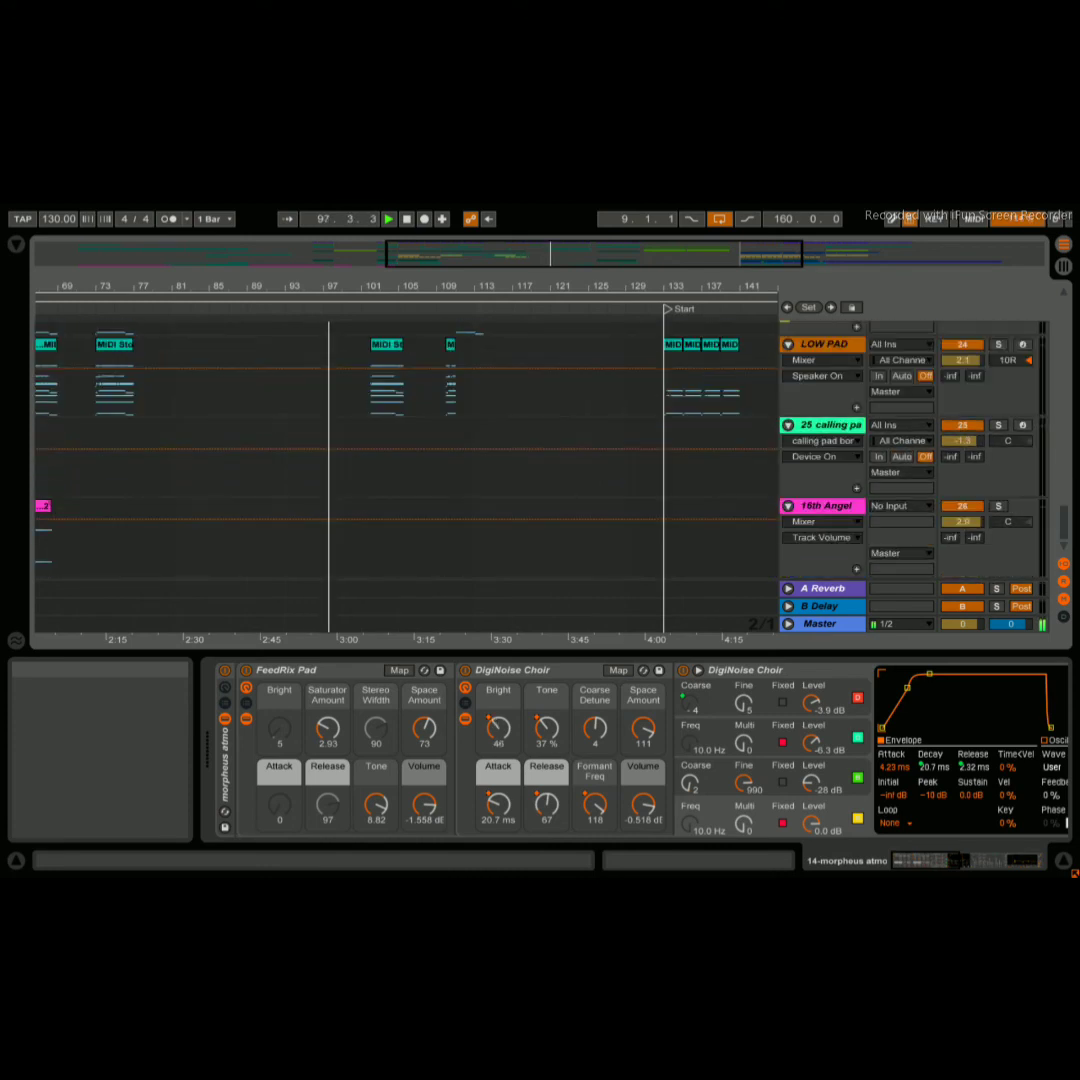
pyautogui.scroll(2, 400, 470)
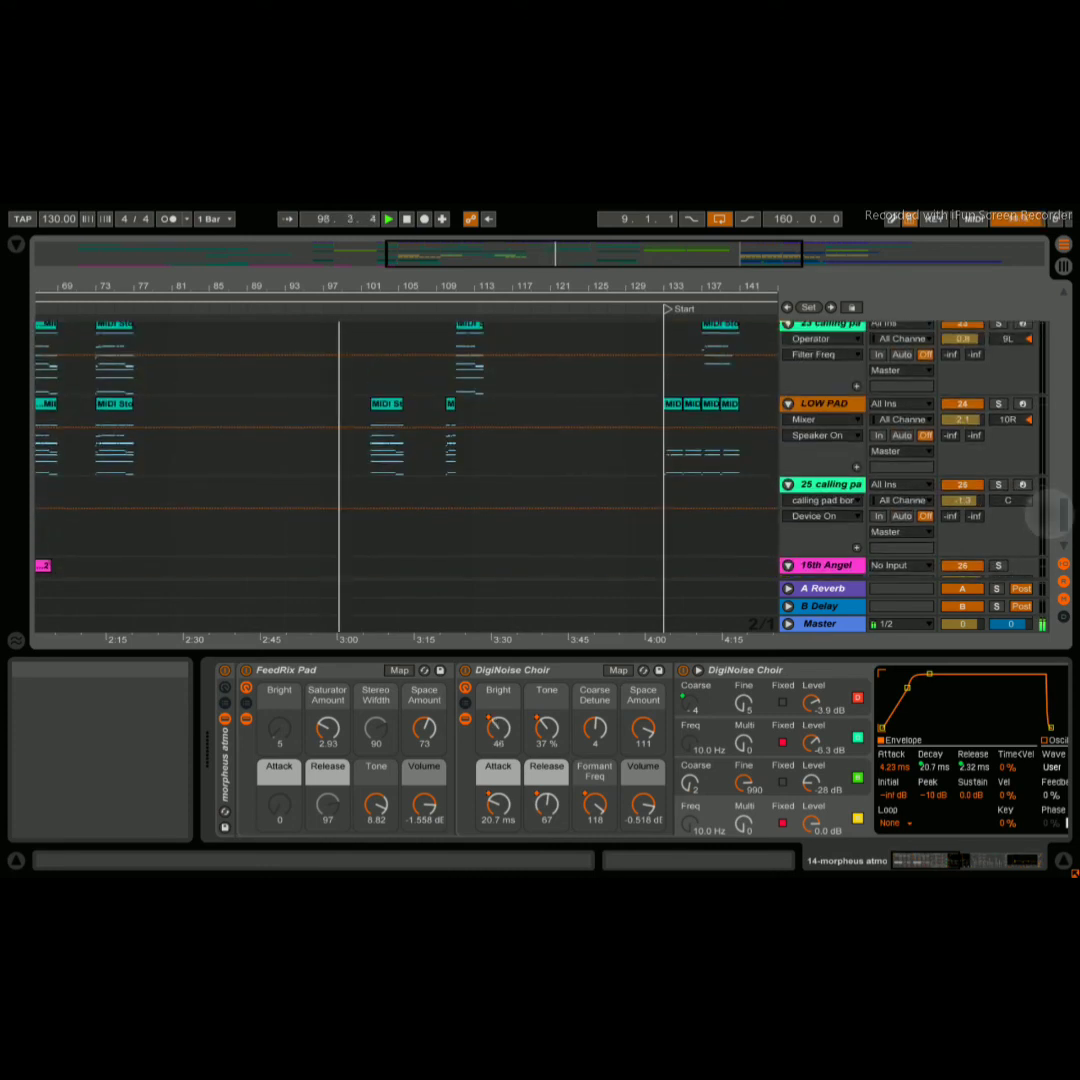
pyautogui.scroll(3, 400, 470)
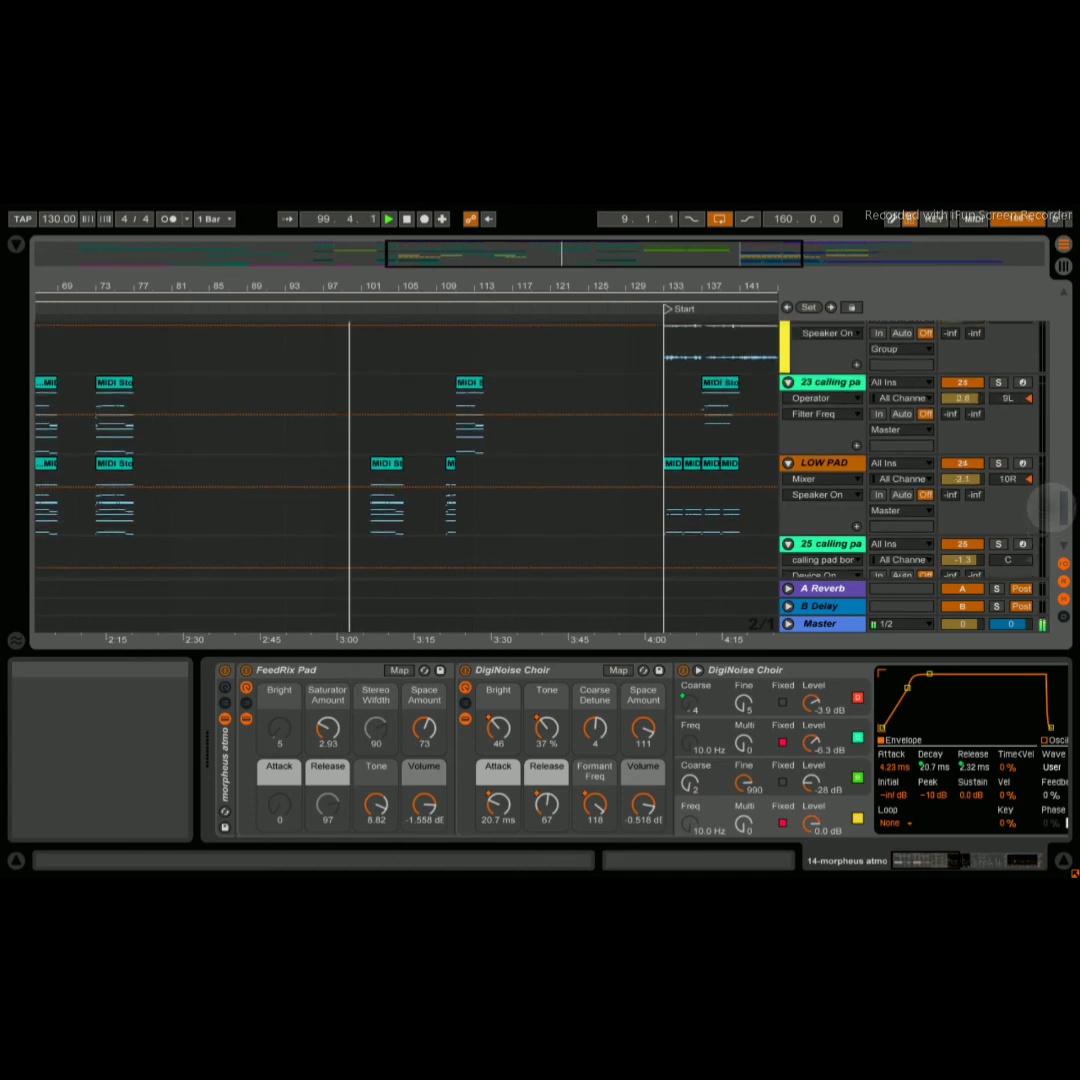
# - Review the tracks from 15 Clap Trap up past 6 Steel Jazz and back to 16 gigatron during playback
pyautogui.scroll(8, 400, 470)
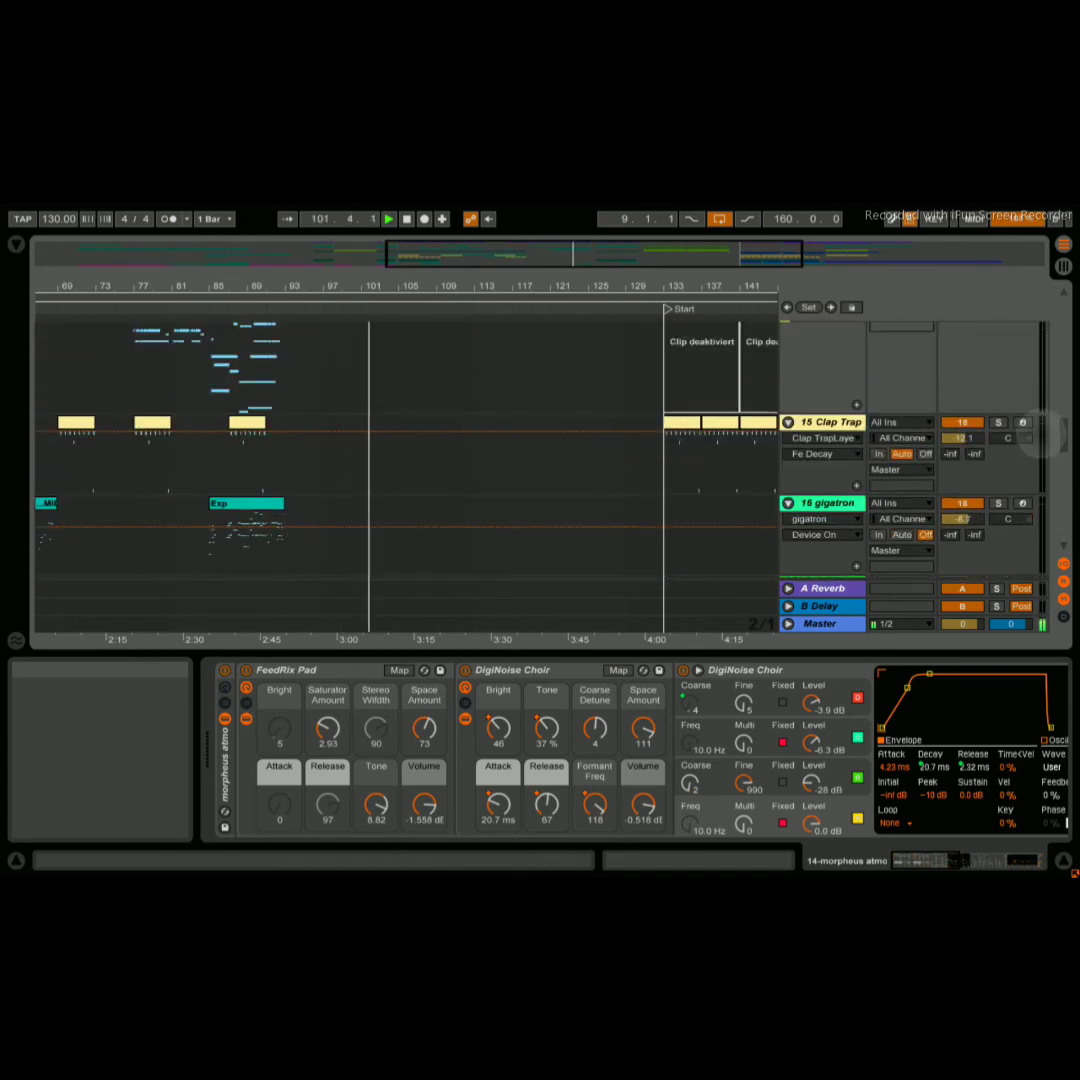
pyautogui.scroll(2, 400, 470)
pyautogui.scroll(4, 400, 470)
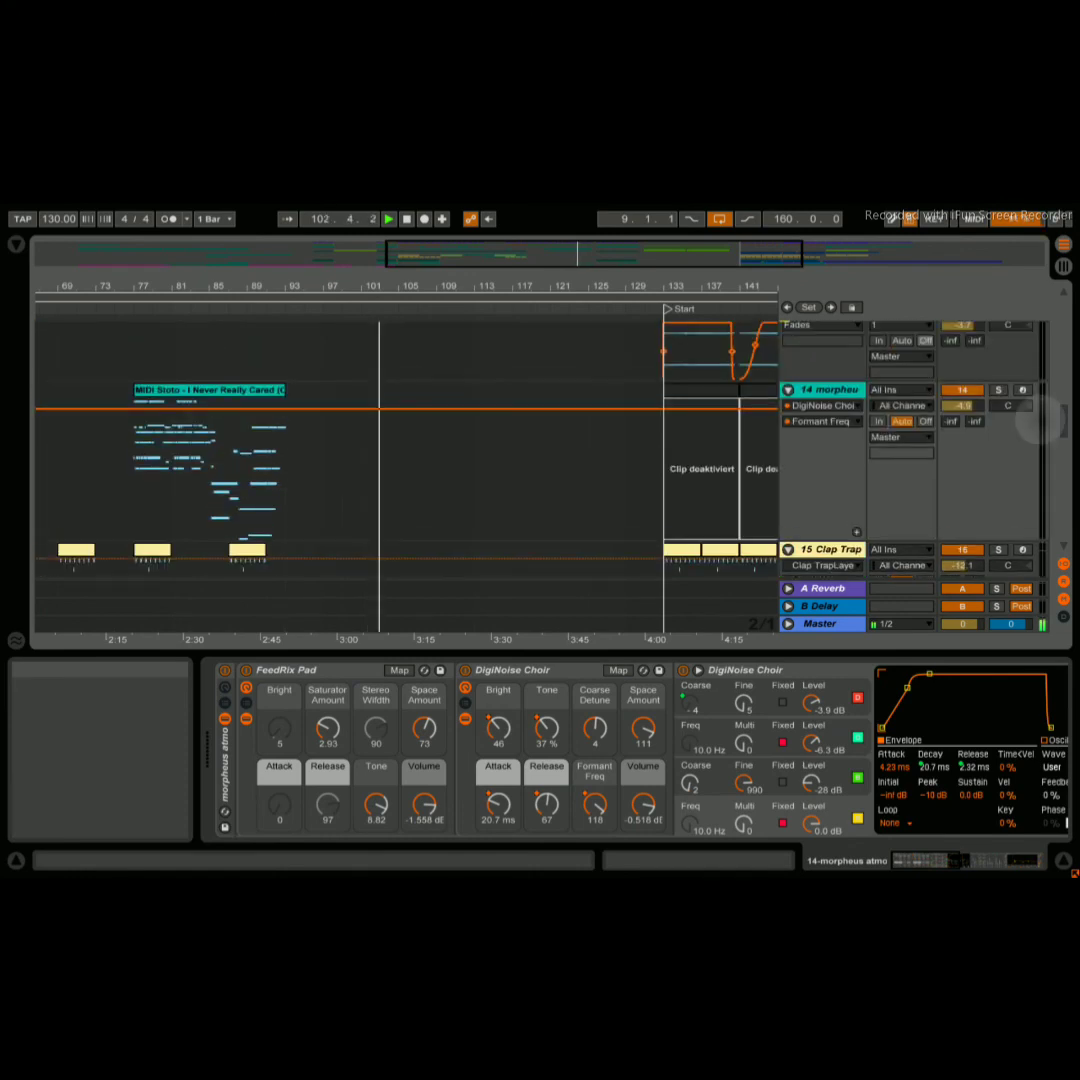
pyautogui.scroll(6, 400, 470)
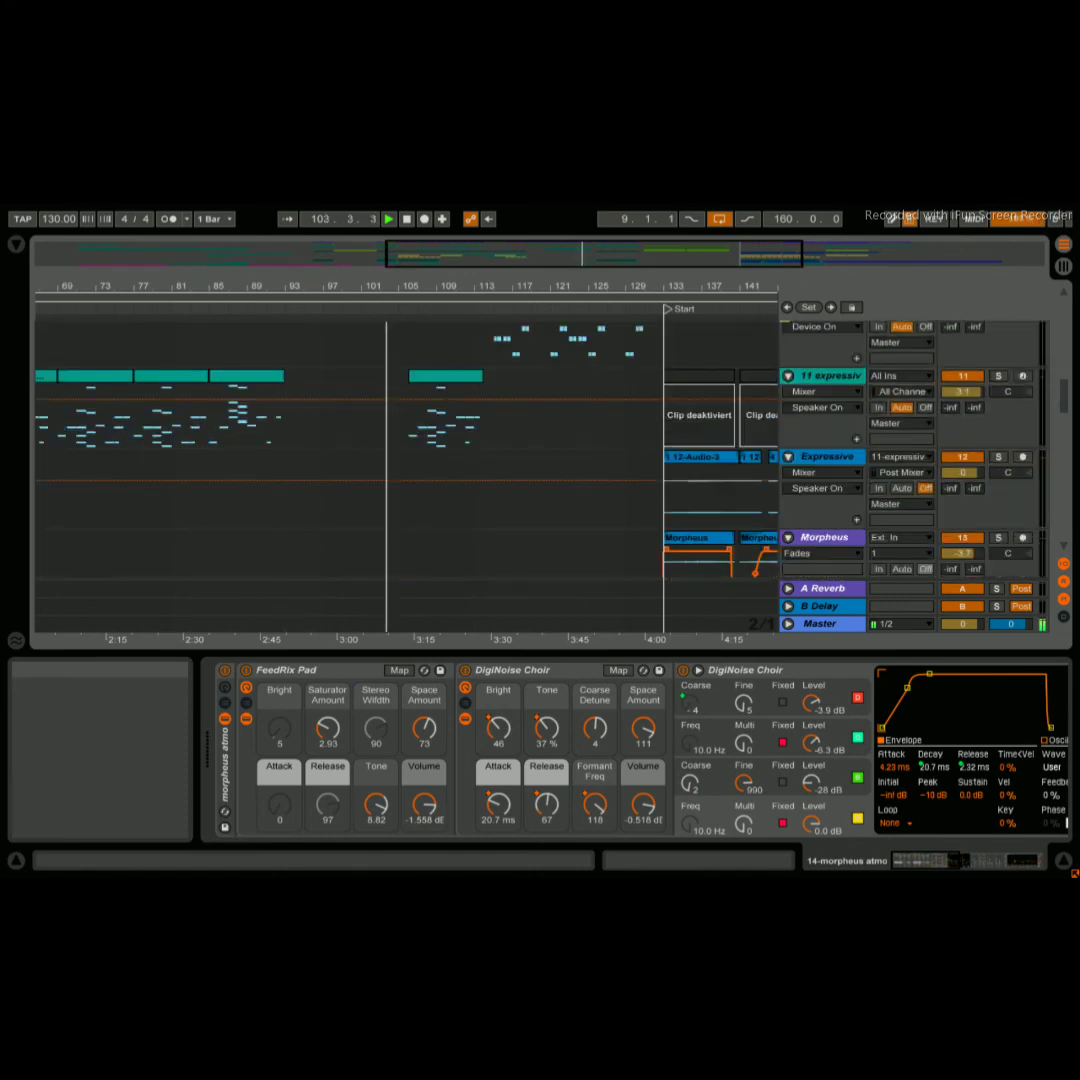
pyautogui.scroll(4, 400, 470)
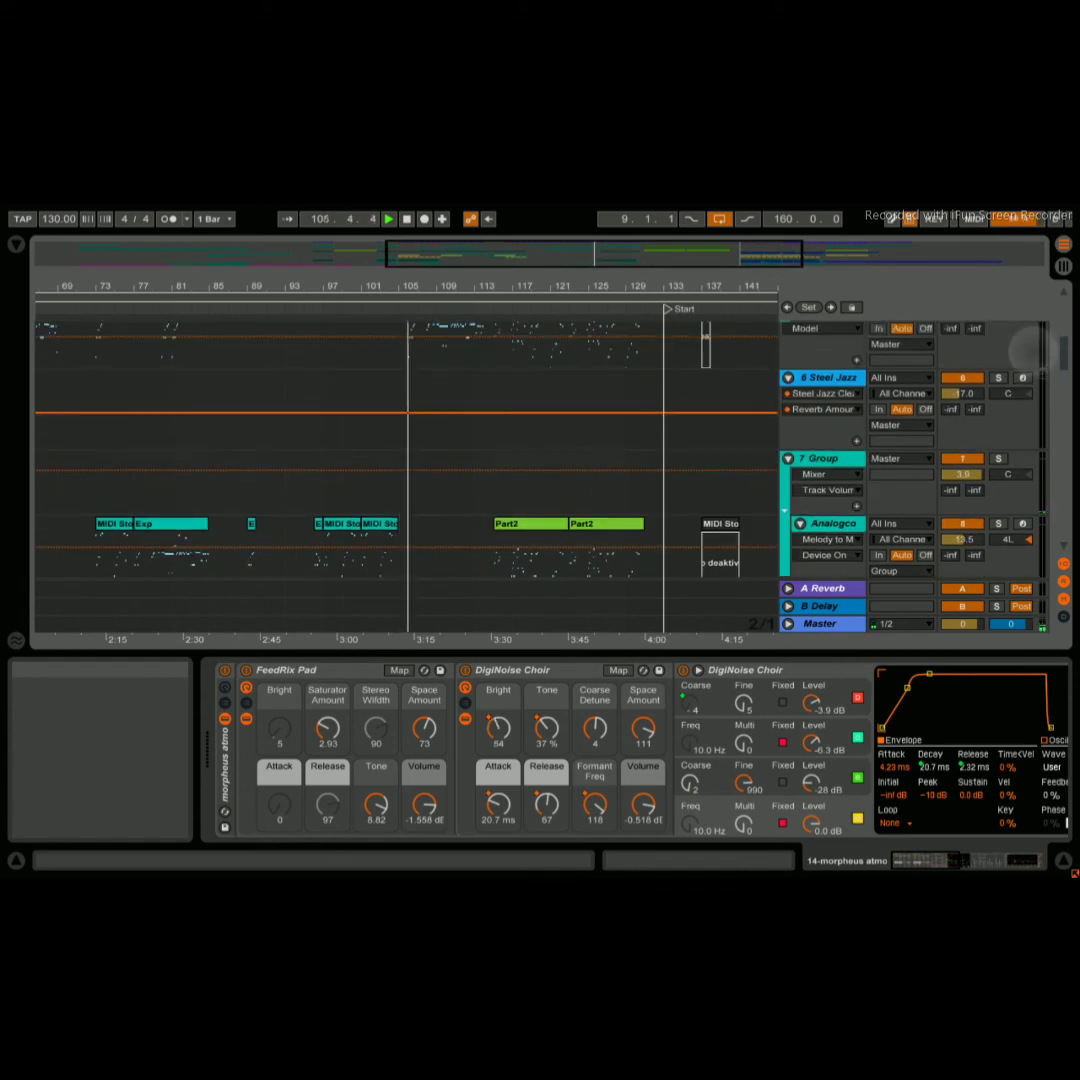
pyautogui.scroll(1, 400, 470)
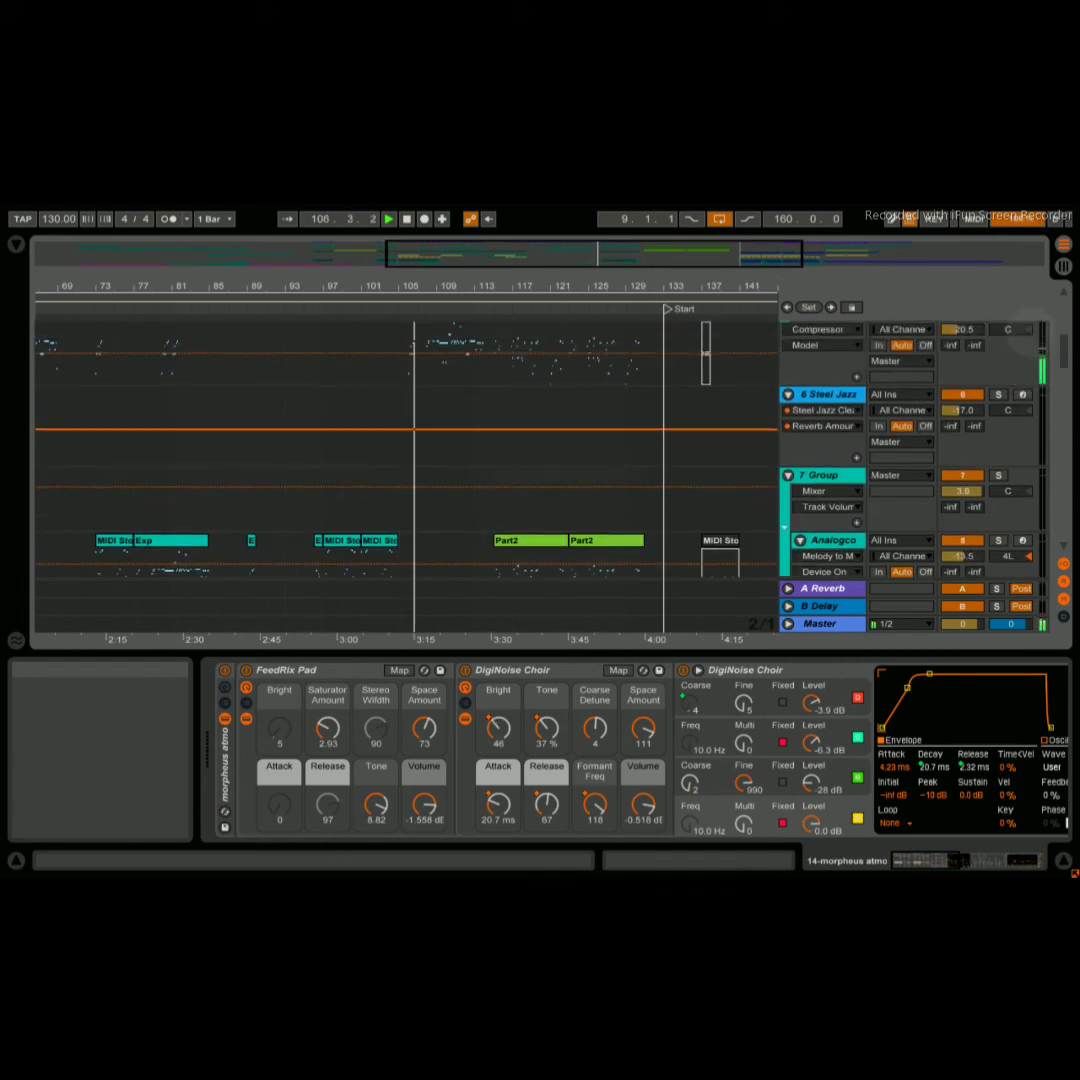
pyautogui.scroll(5, 400, 470)
pyautogui.scroll(-15, 400, 470)
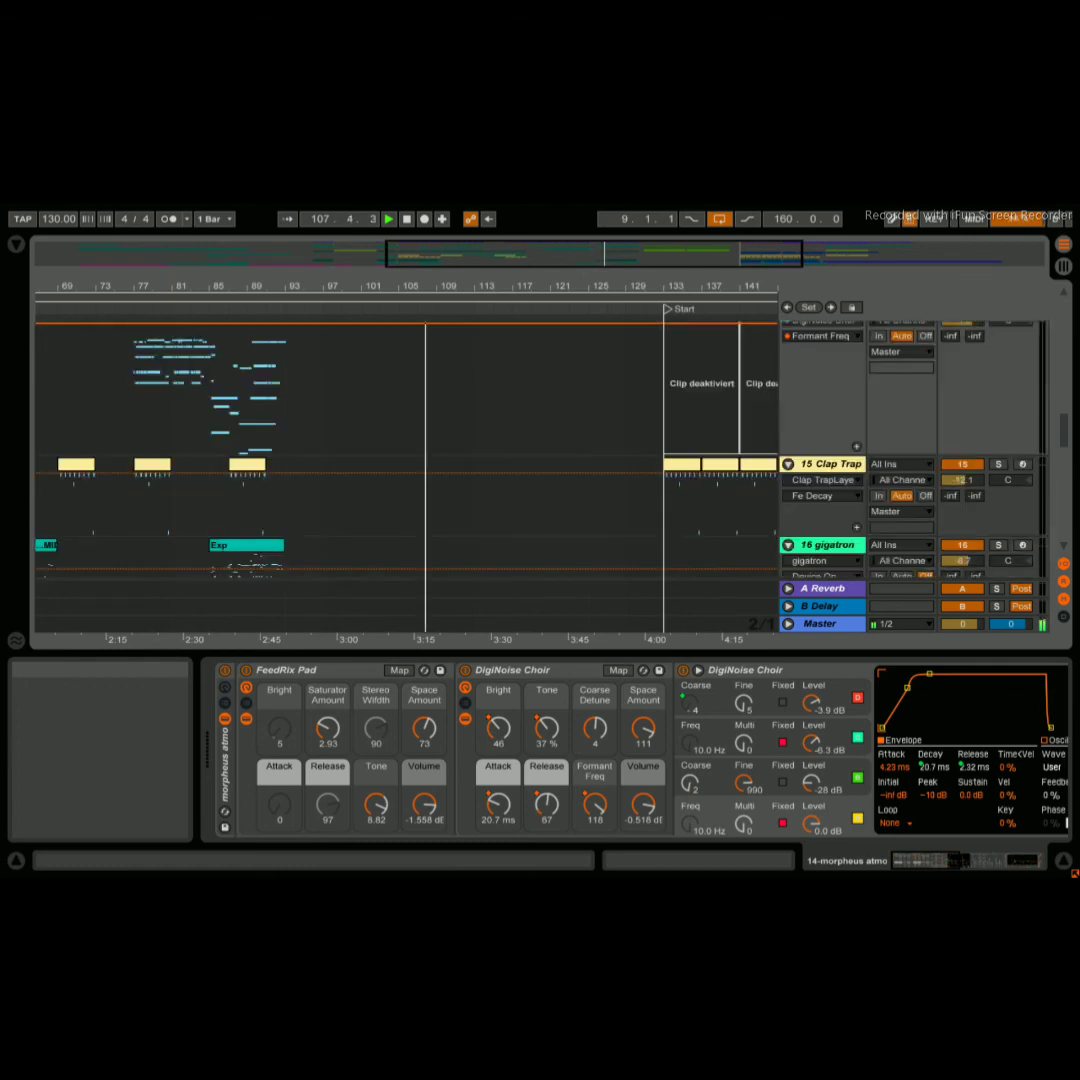
pyautogui.scroll(-2, 400, 470)
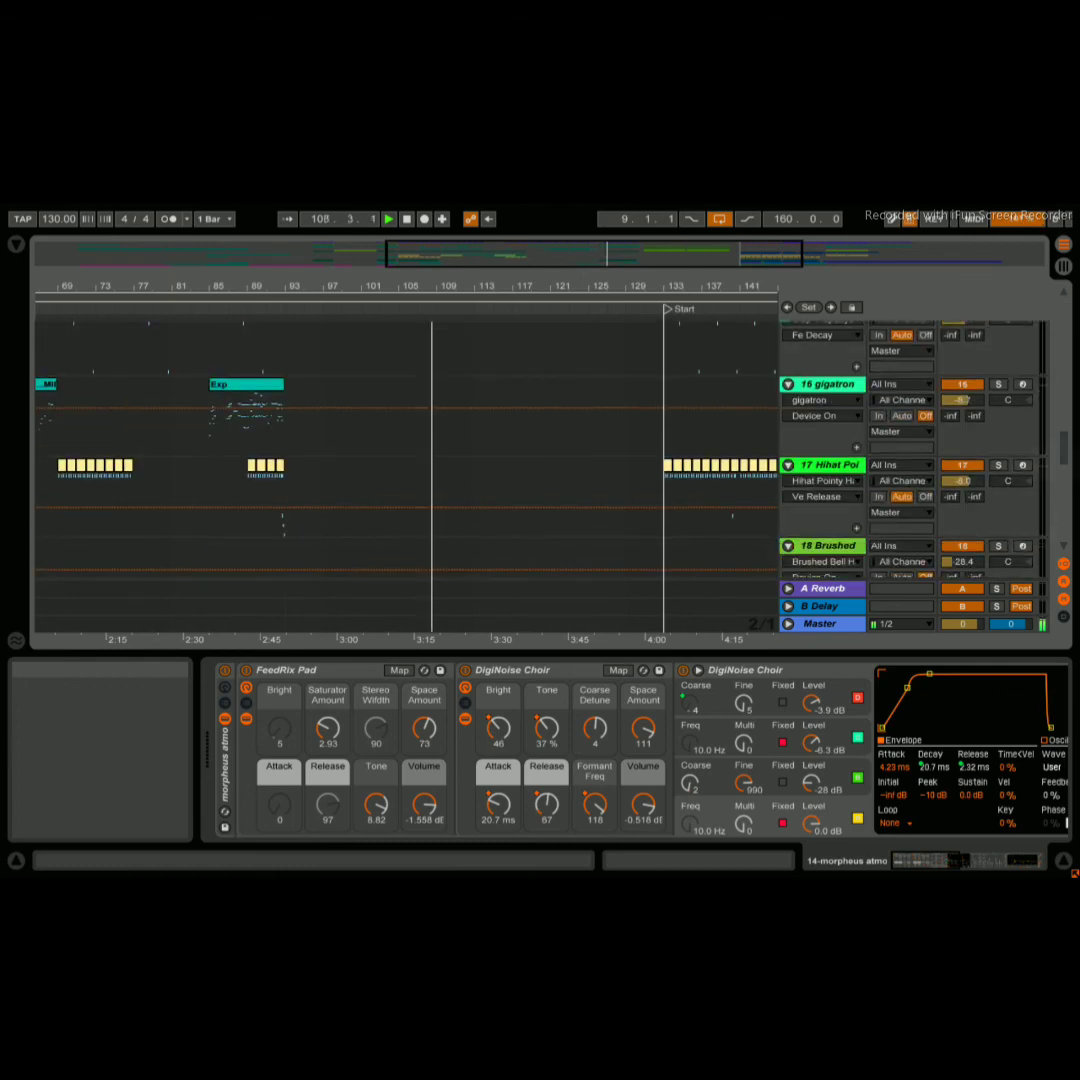
# - Review the clips and levels of the tracks from 16 gigatron down to 25 calling pad during playback
pyautogui.scroll(-10, 440, 522)
pyautogui.scroll(-10, 439, 522)
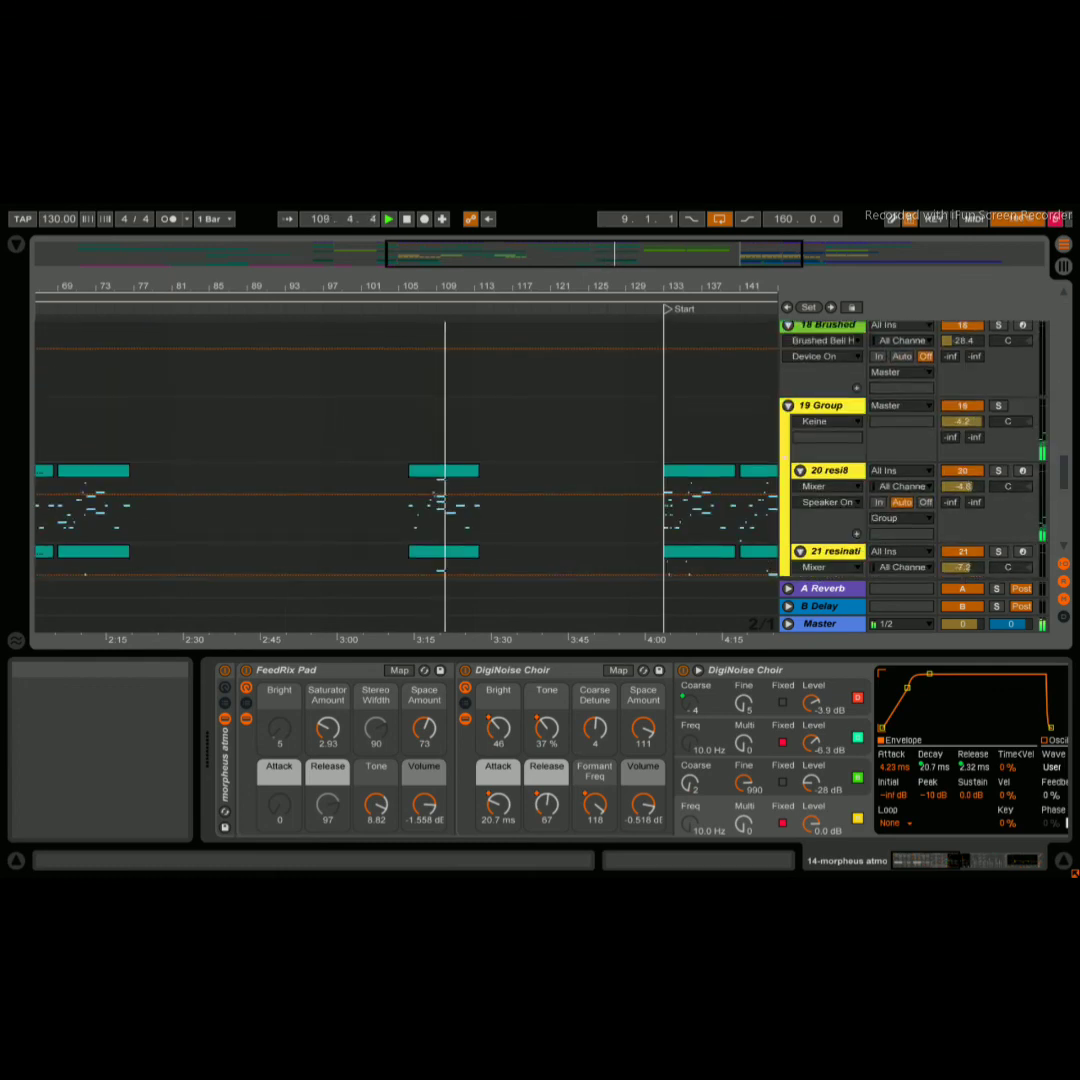
pyautogui.scroll(-1, 439, 522)
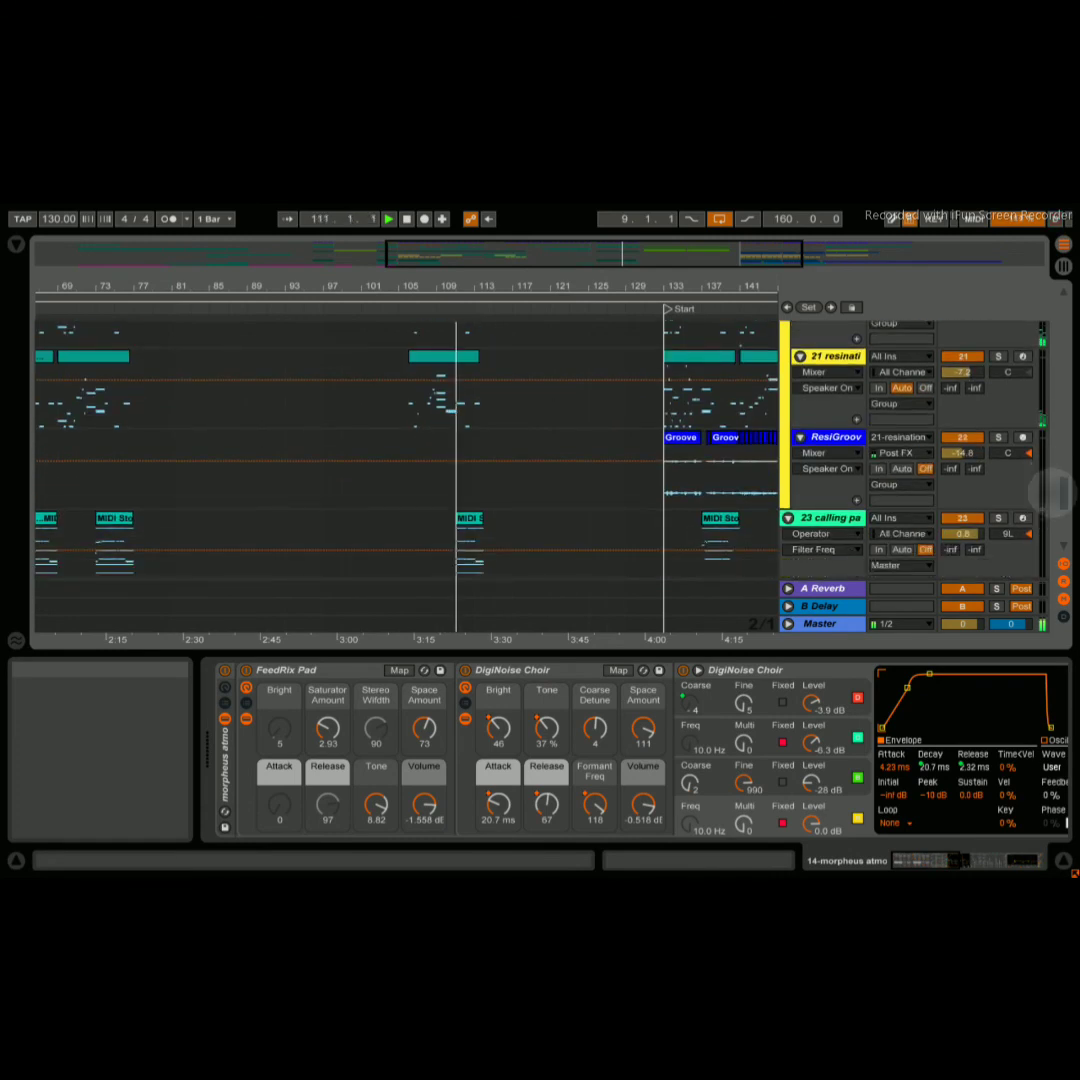
pyautogui.scroll(-4, 439, 522)
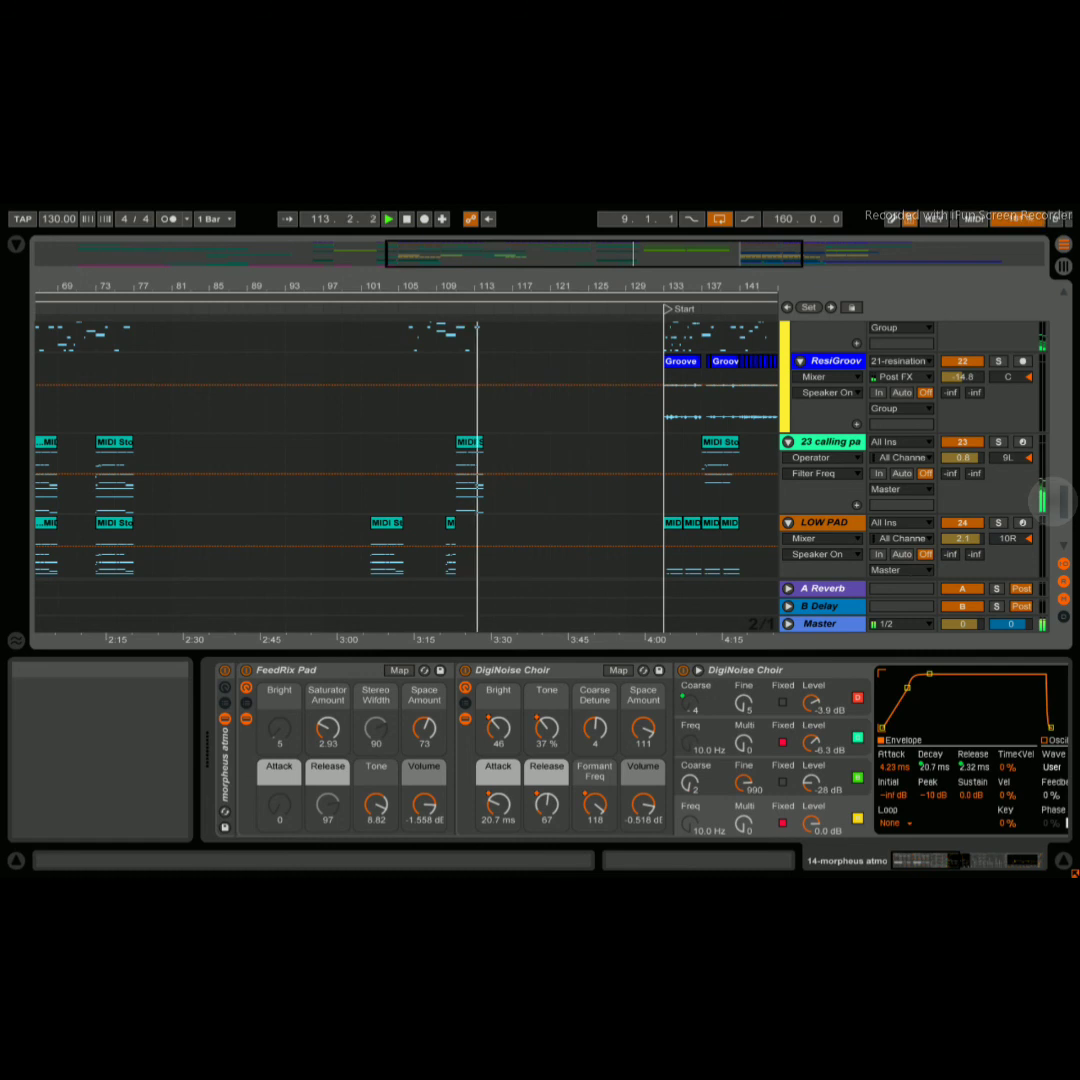
pyautogui.scroll(-4, 439, 522)
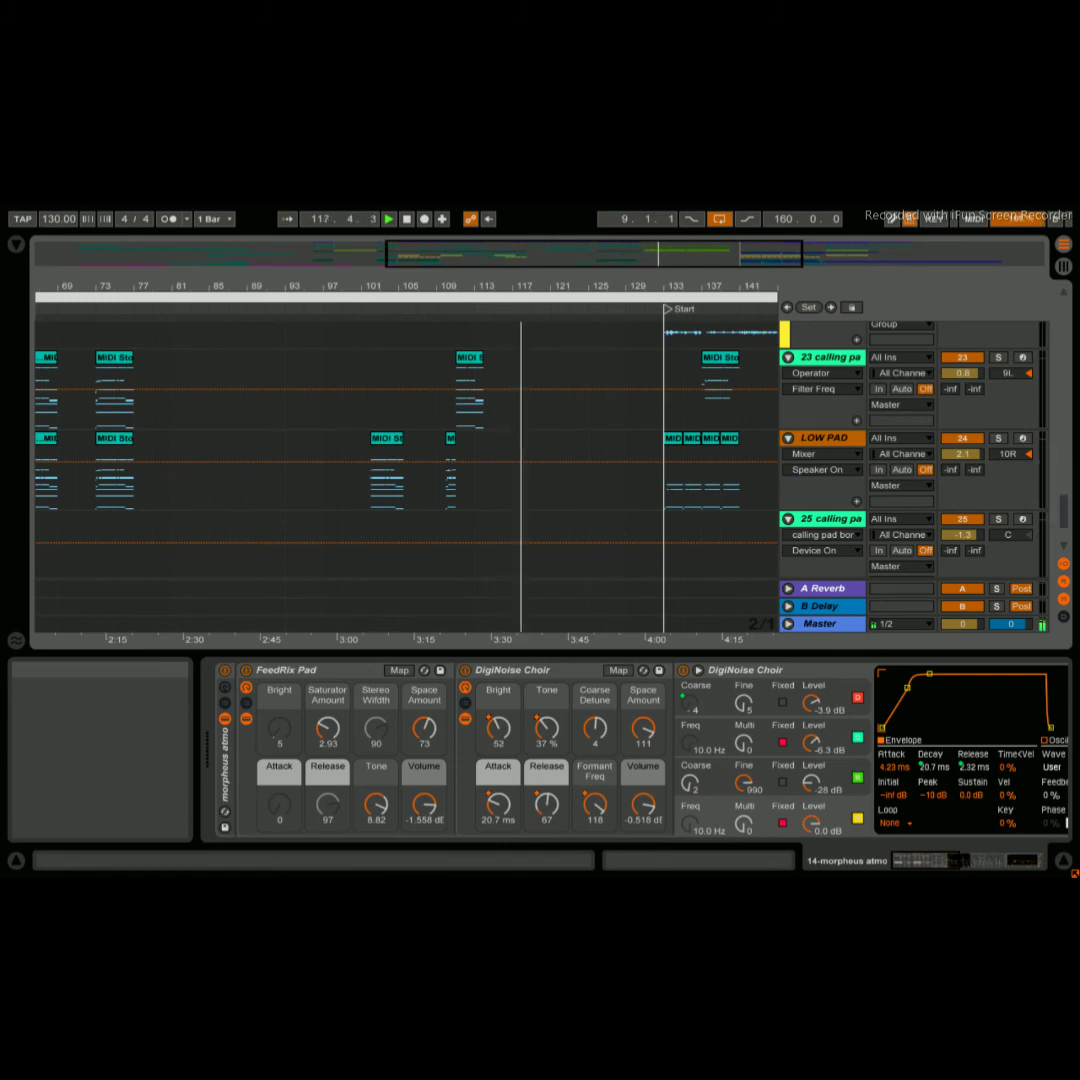
# - Display the Master track's device chain at the Wide & Warm Master rack below the arrangement during playback
pyautogui.press('Tab')
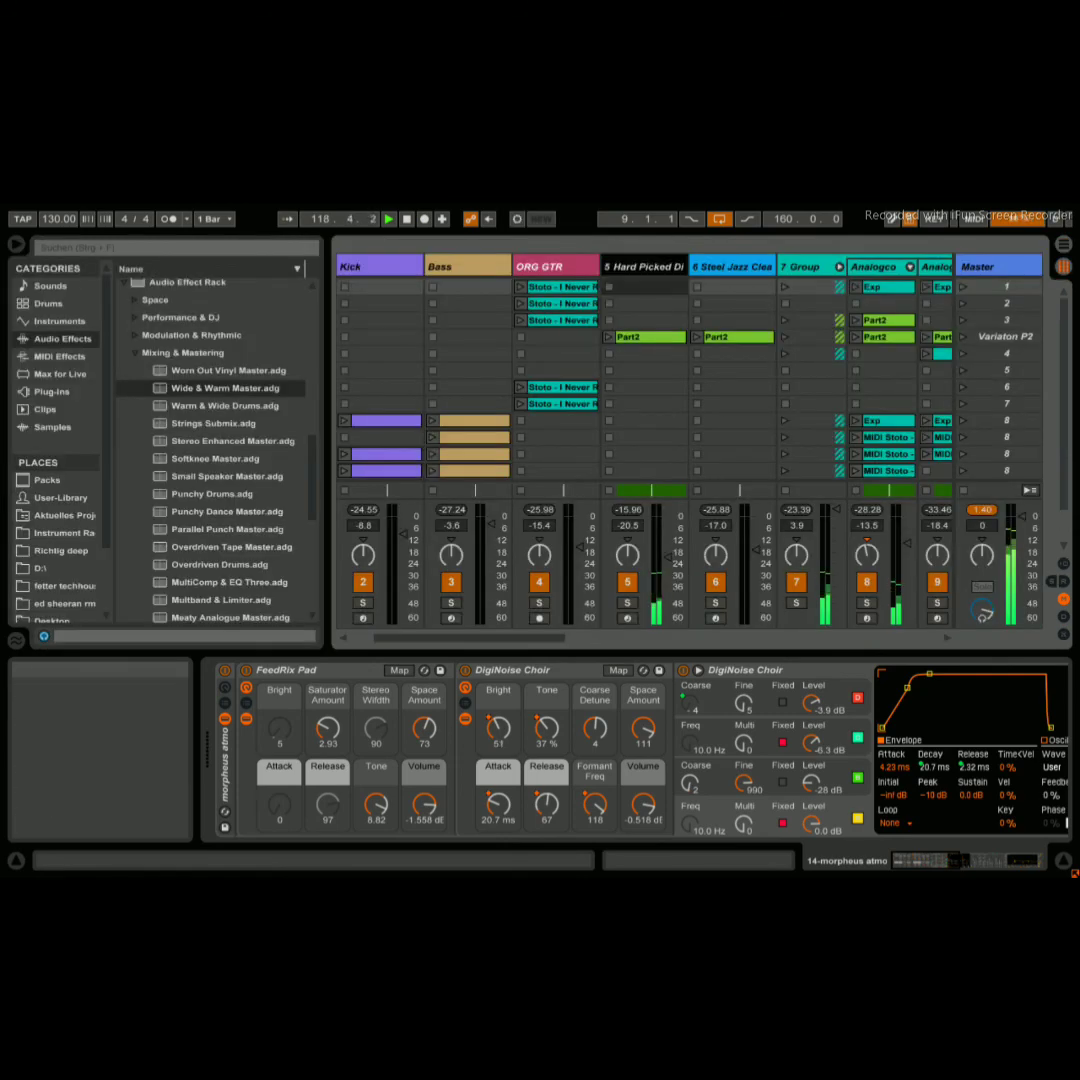
pyautogui.click(985, 266)
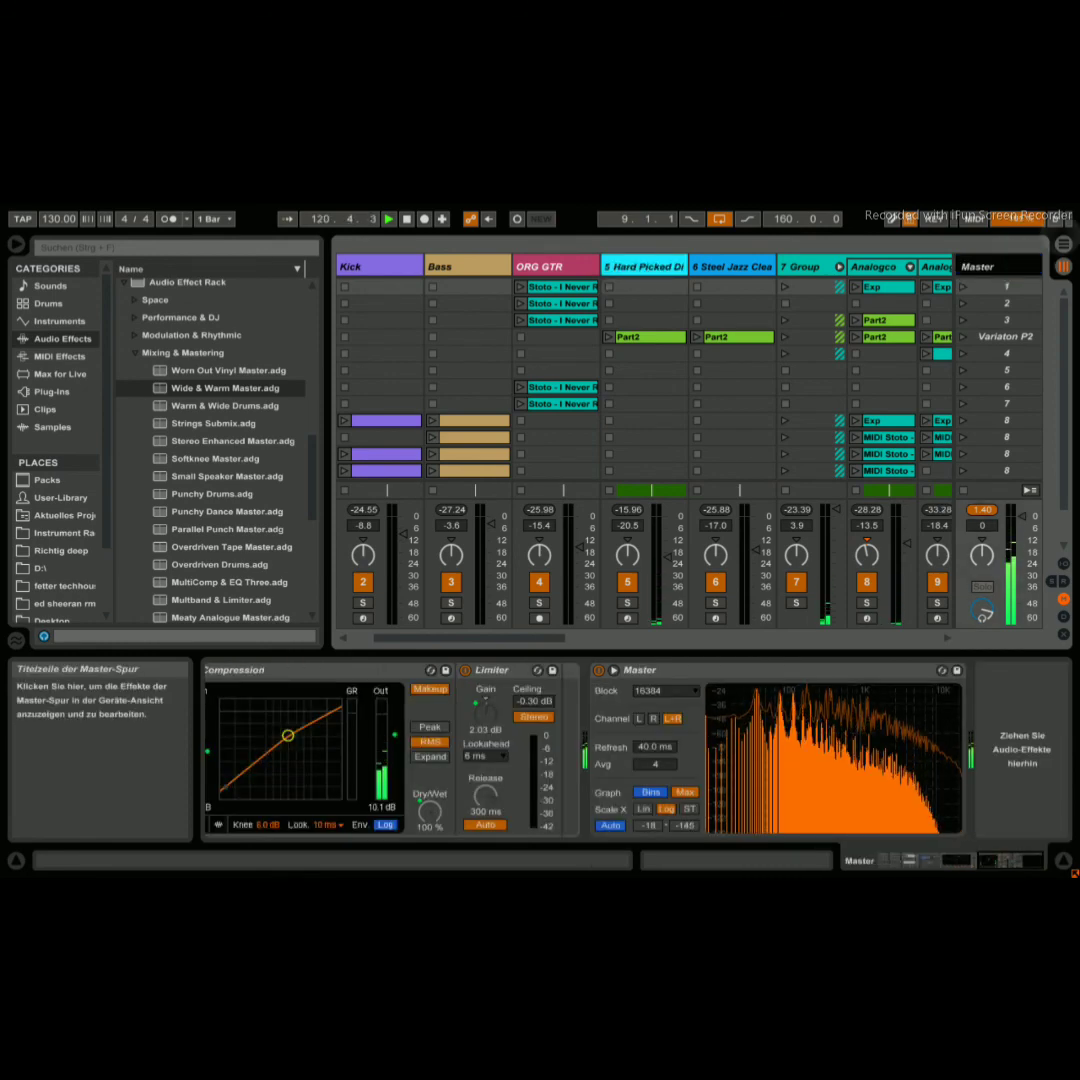
pyautogui.press('Tab')
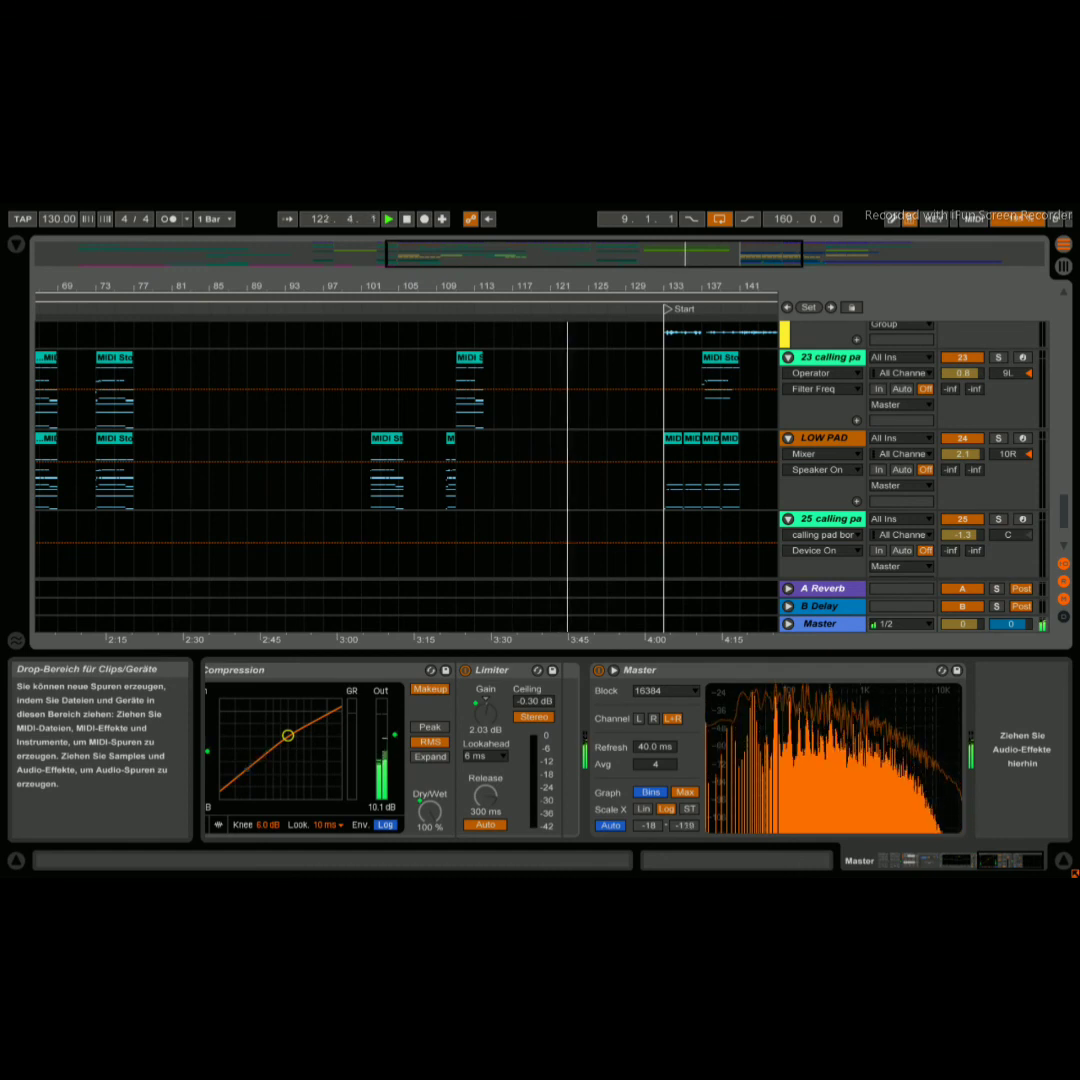
pyautogui.moveTo(1008, 860); pyautogui.dragTo(928, 862)
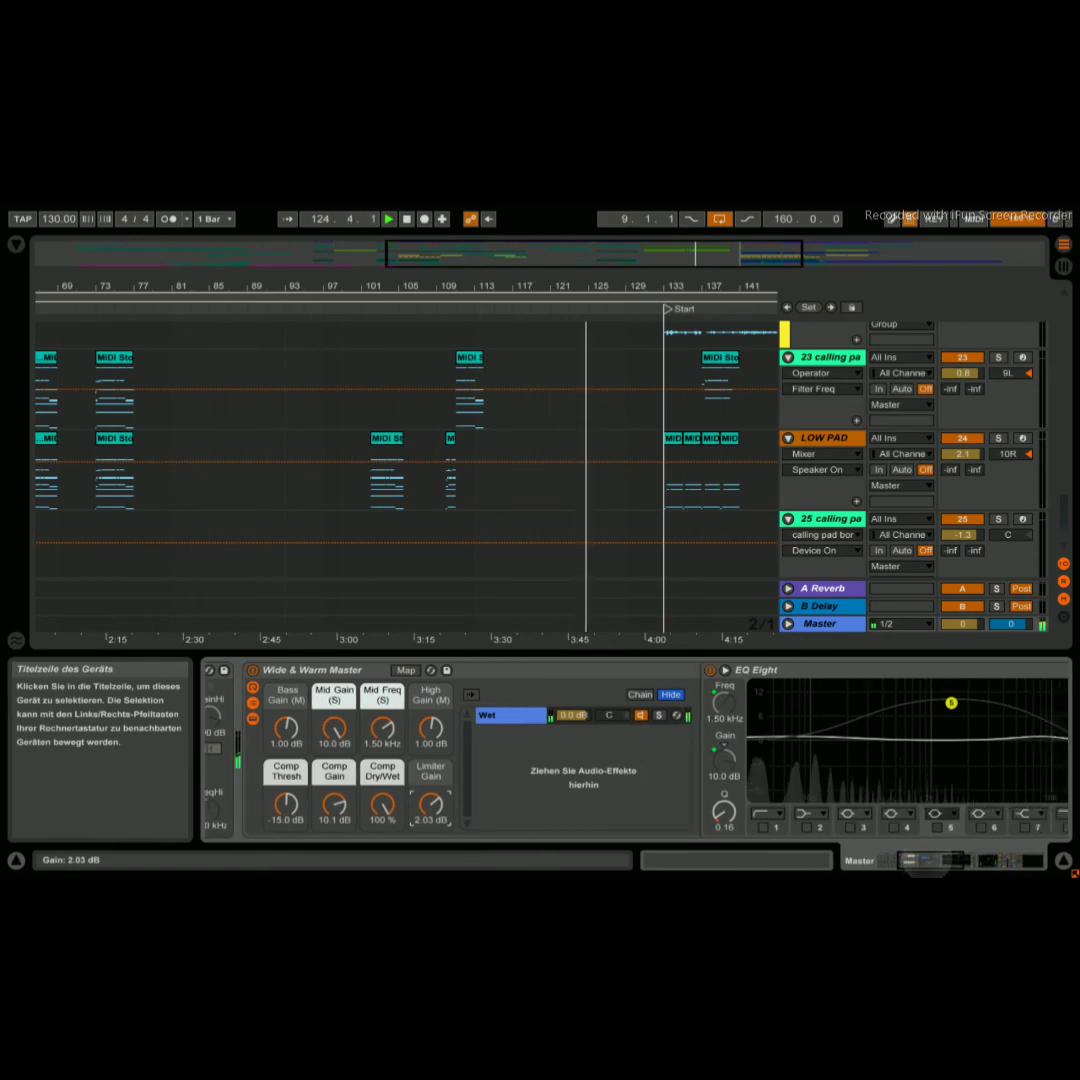